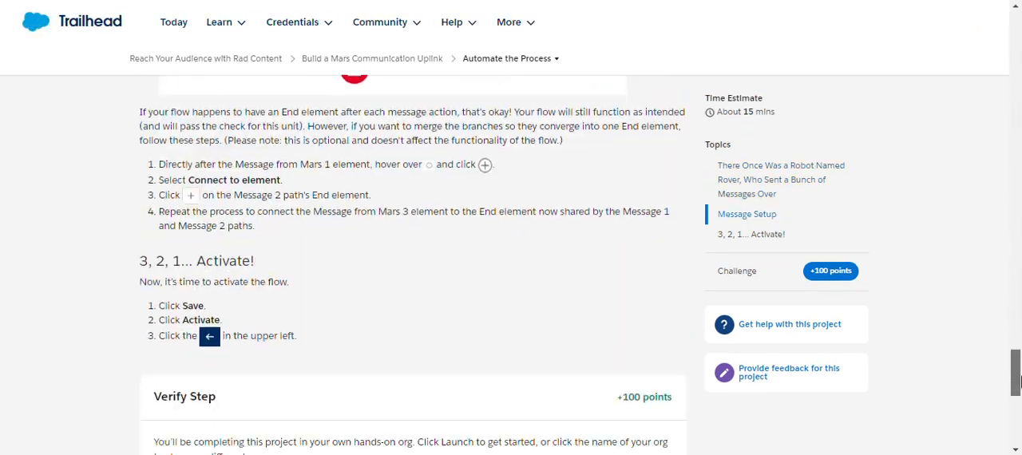
- Open the Salesforce Setup area for the current org
click(616, 247)
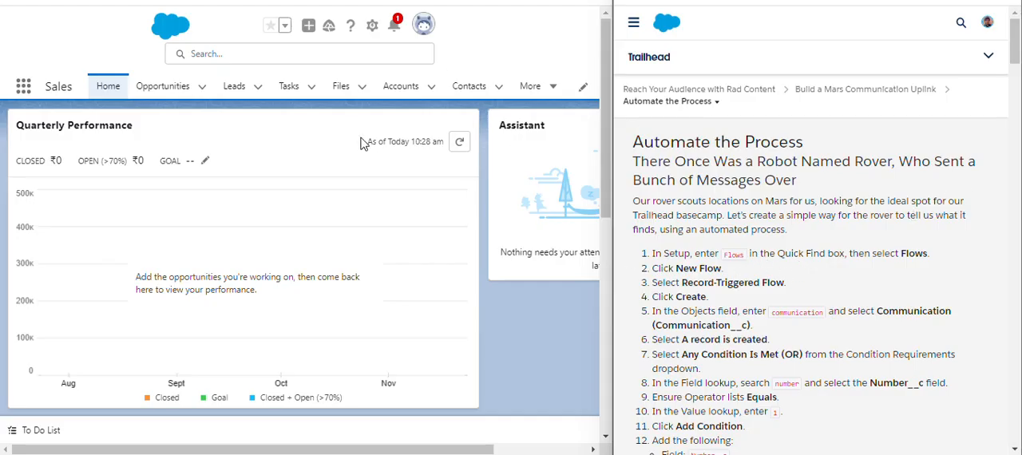
click(372, 26)
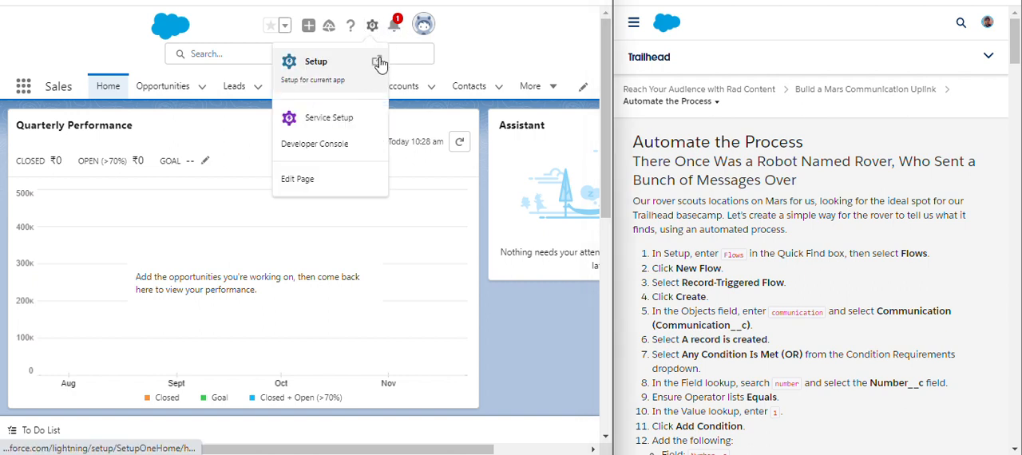
click(361, 78)
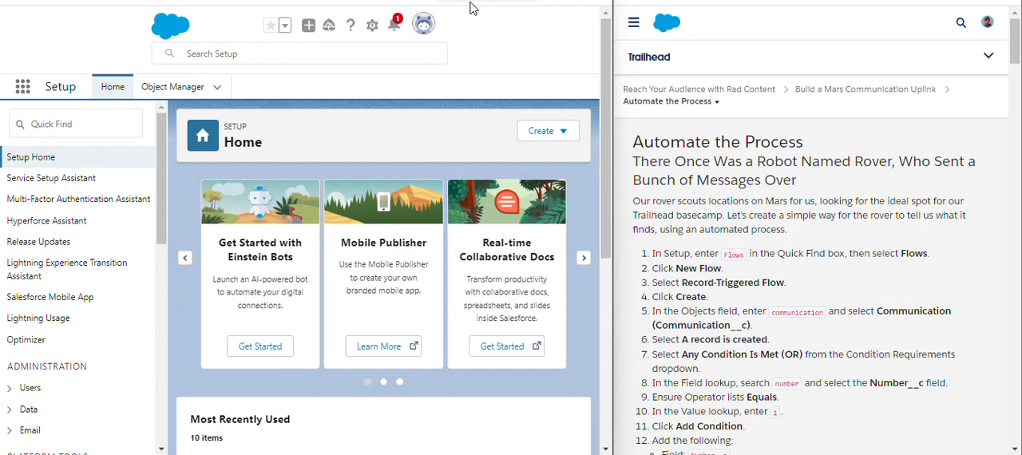
- Search Setup for "flow" and open the Flows page under Process Automation
click(78, 122)
text(f)
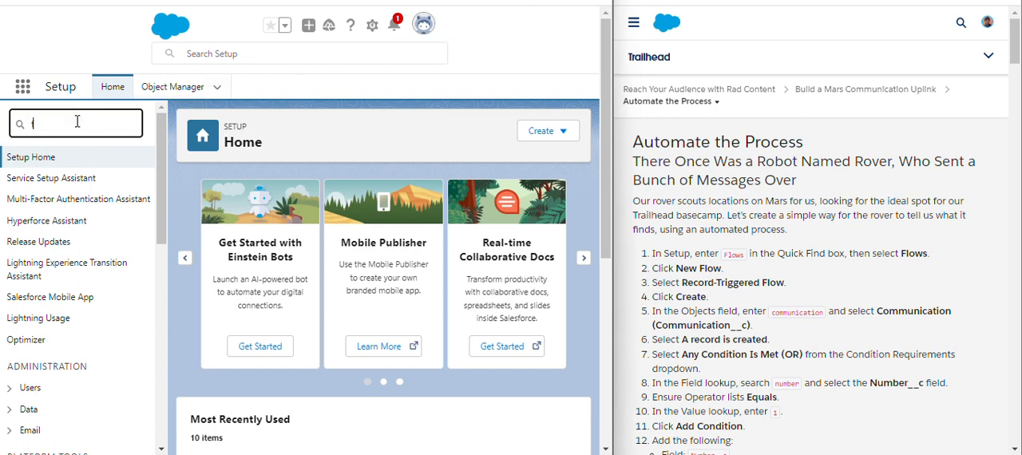
text(low)
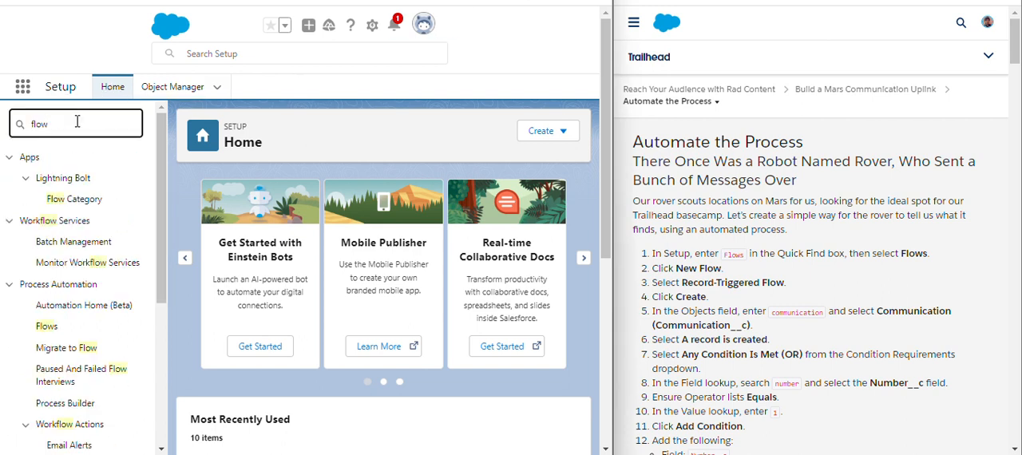
click(46, 325)
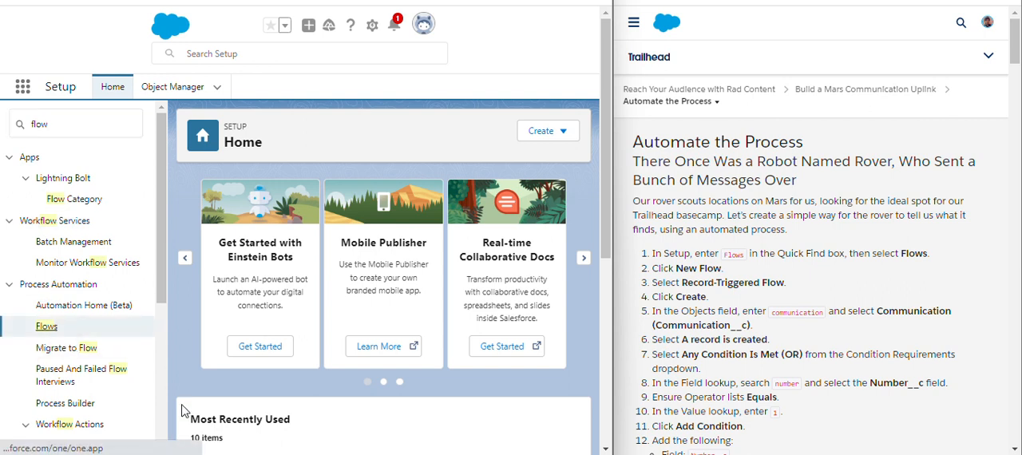
click(44, 328)
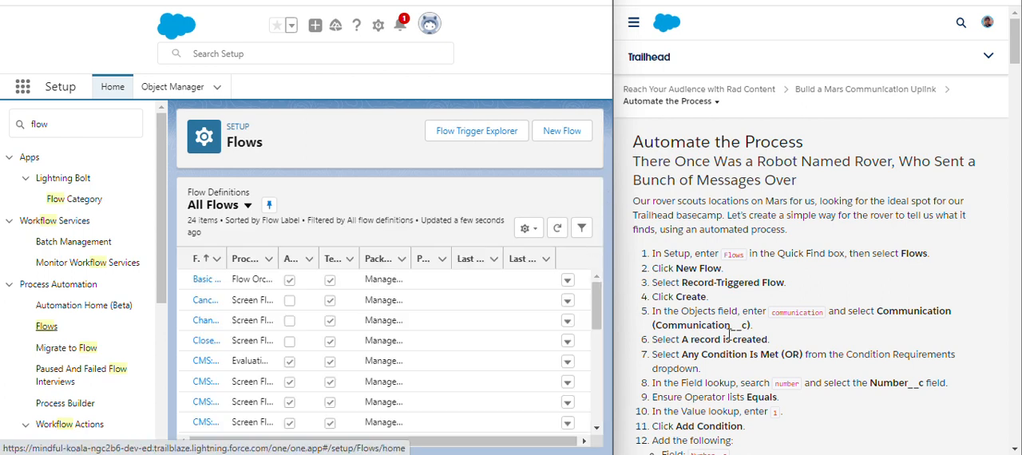
- Create a new Record-Triggered Flow
click(547, 141)
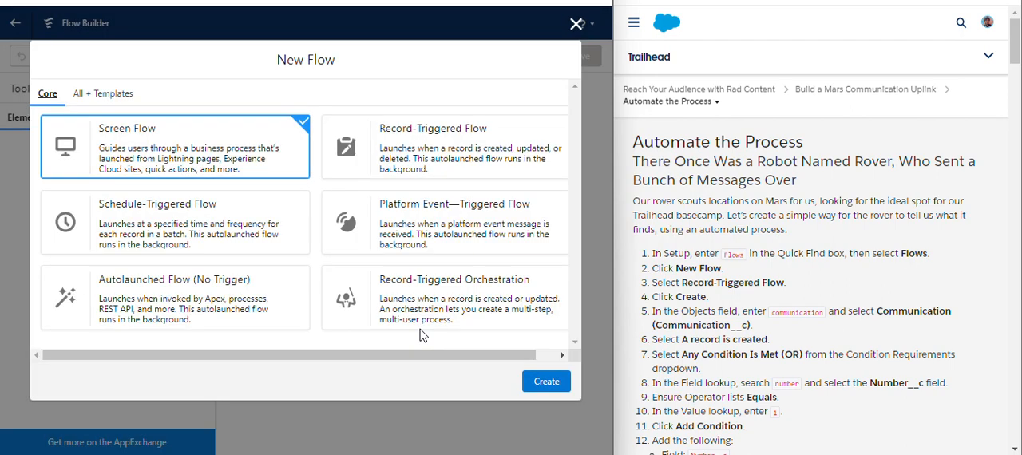
click(414, 171)
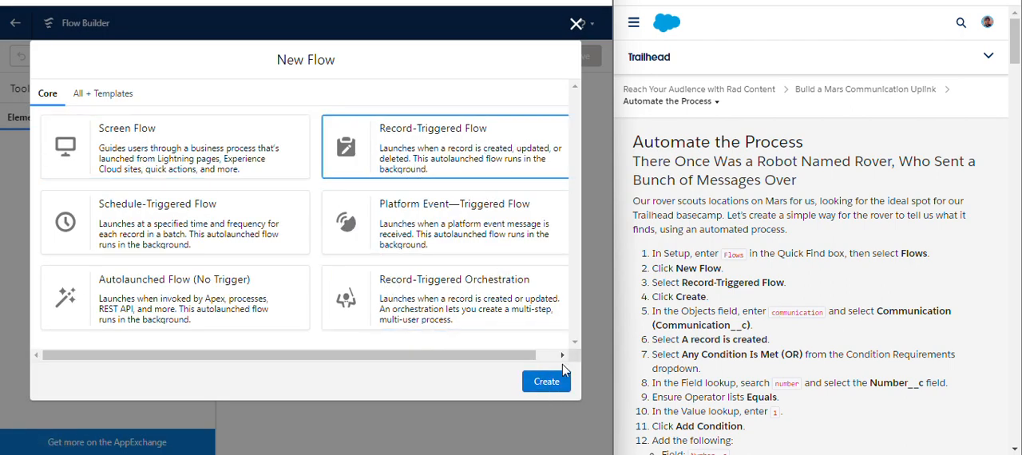
click(546, 382)
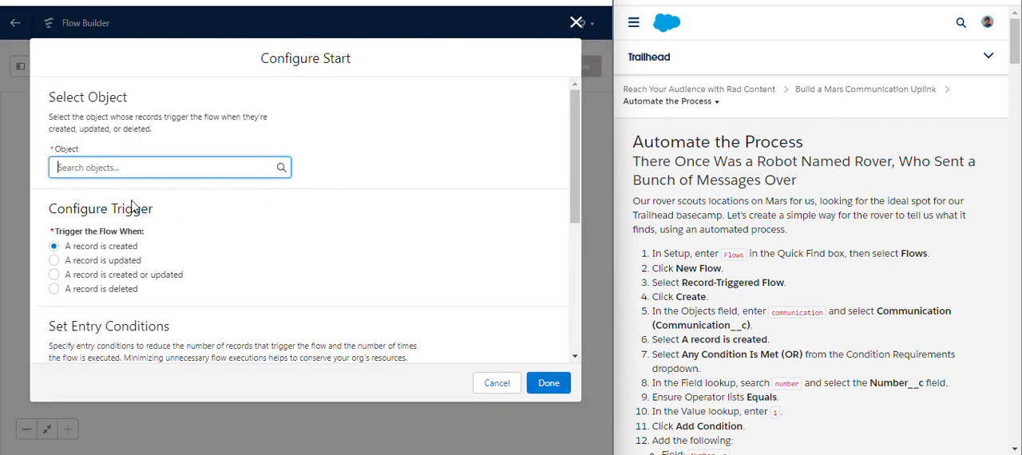
- Set the object whose records trigger the flow to Communication
click(773, 313)
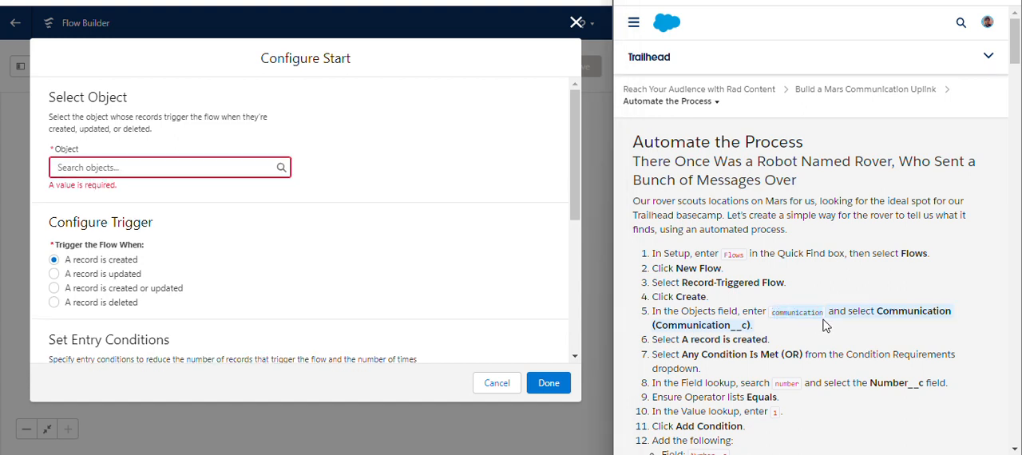
click(212, 173)
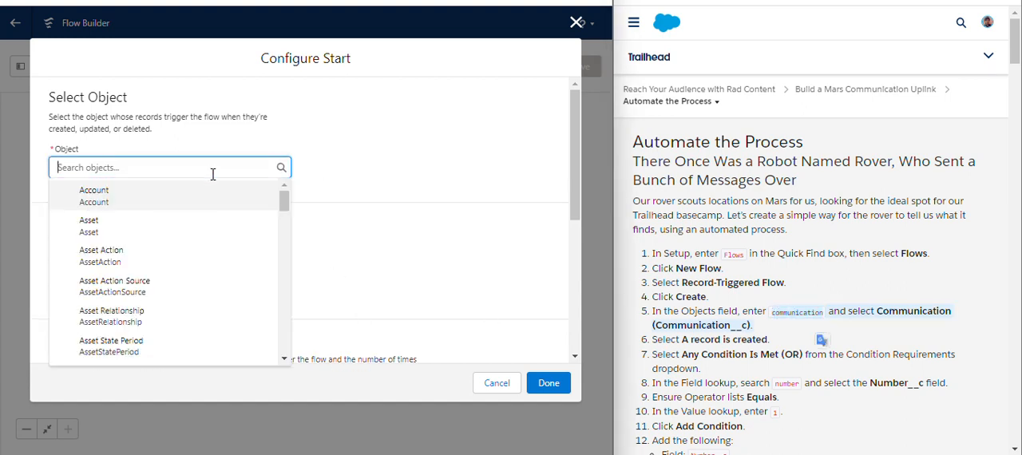
click(420, 179)
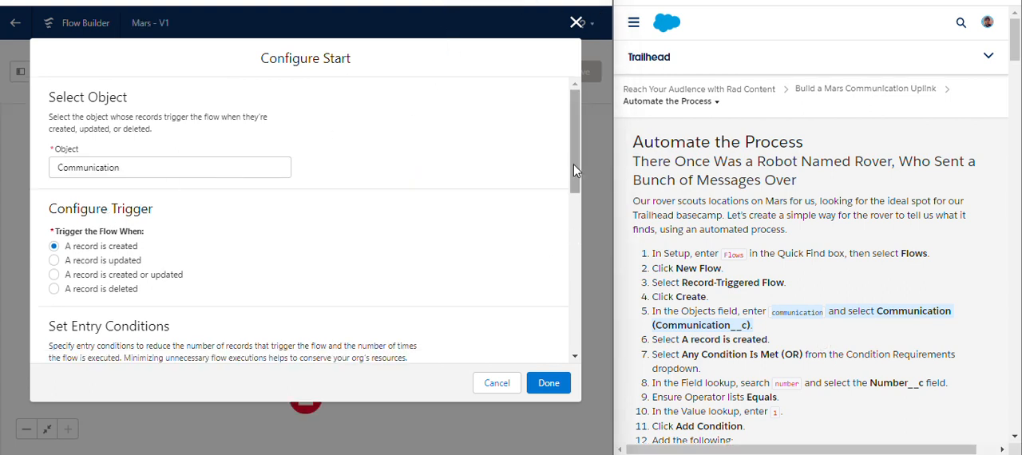
- Review the start's entry conditions and optimization setting against the Trailhead instructions, and confirm the start configuration
drag(573, 164, 575, 286)
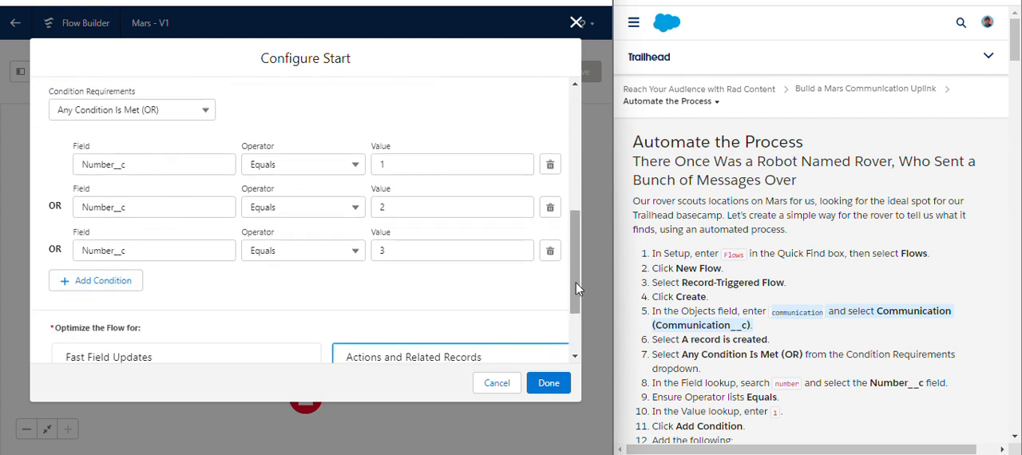
mouse_move(575, 279)
mouse_down()
mouse_move(572, 317)
mouse_move(573, 273)
mouse_up()
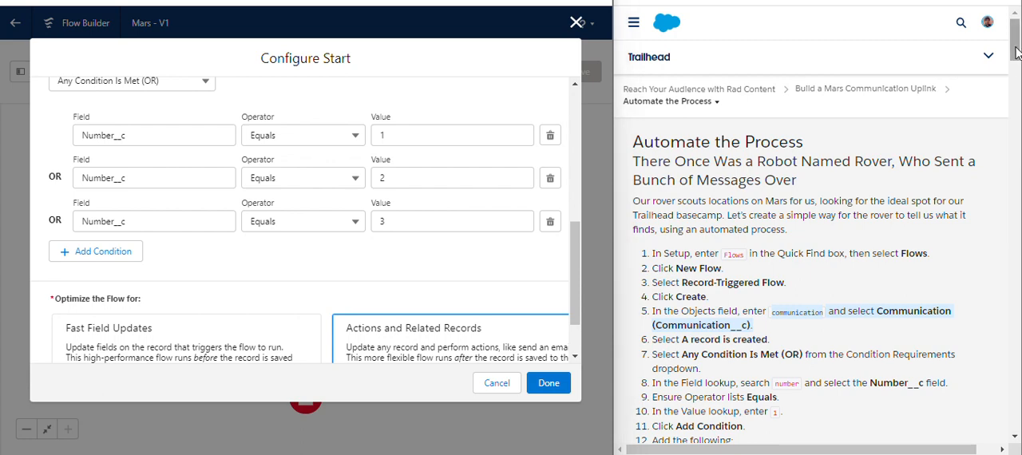
drag(1016, 50, 1015, 121)
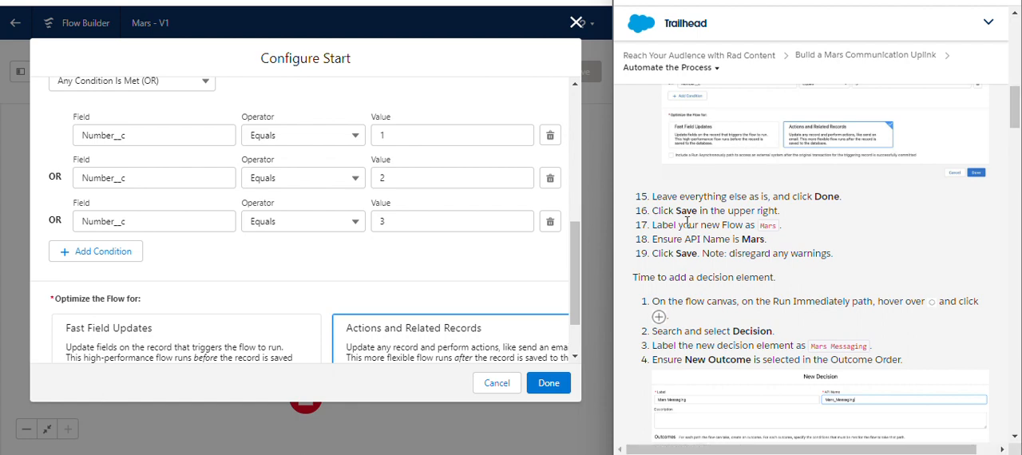
click(549, 383)
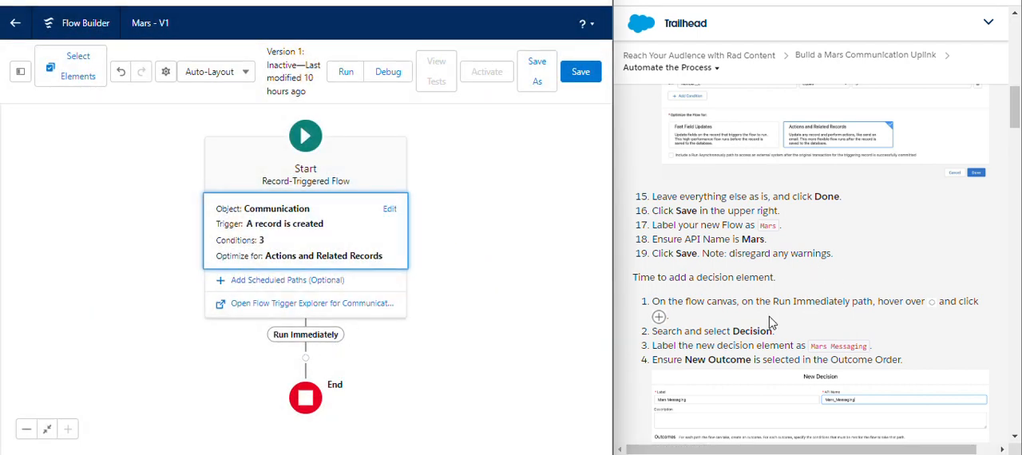
- Add a Decision element to the Run Immediately path of the Mars flow
drag(653, 301, 704, 299)
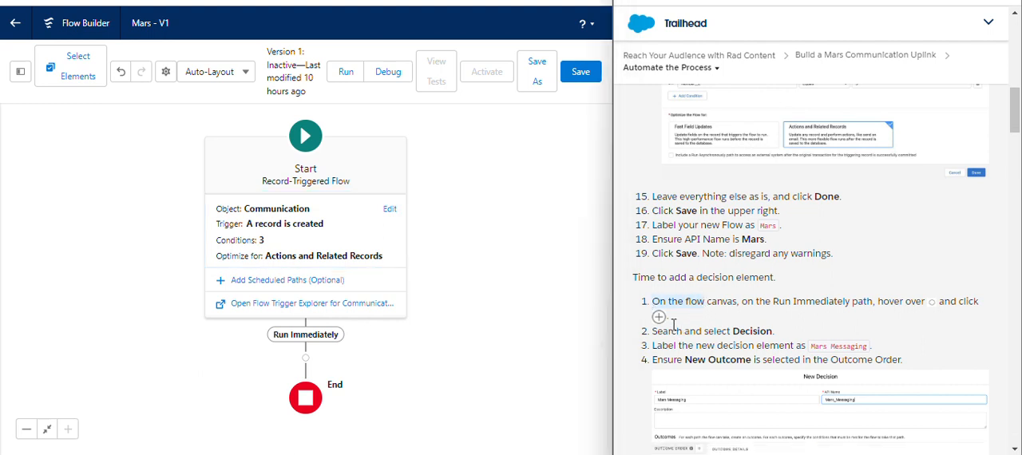
click(306, 359)
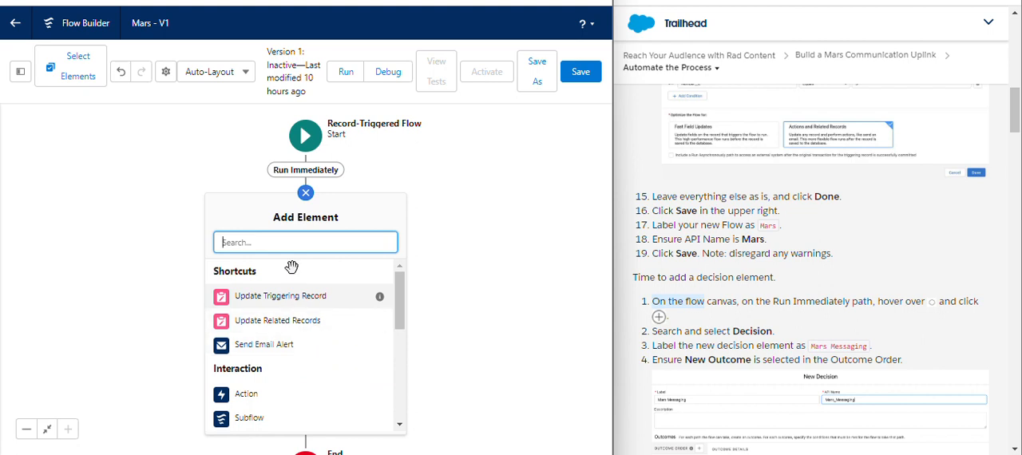
text(de)
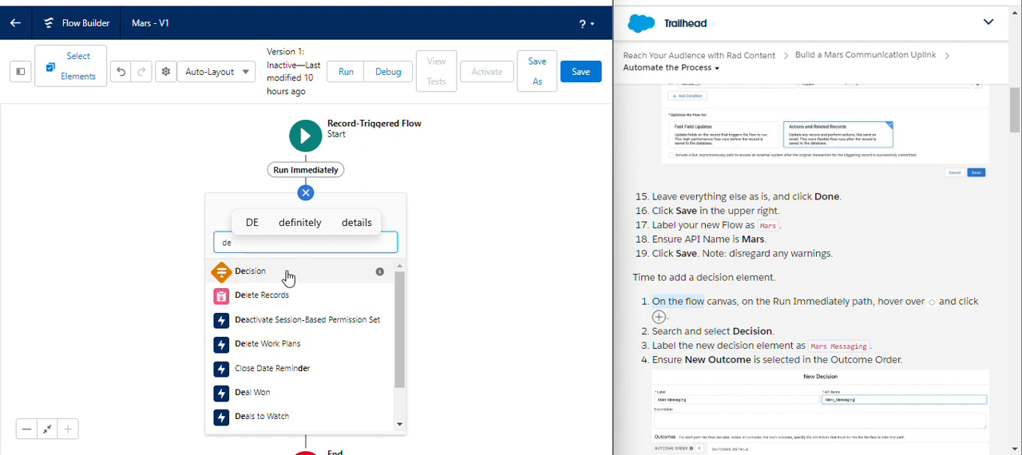
click(288, 271)
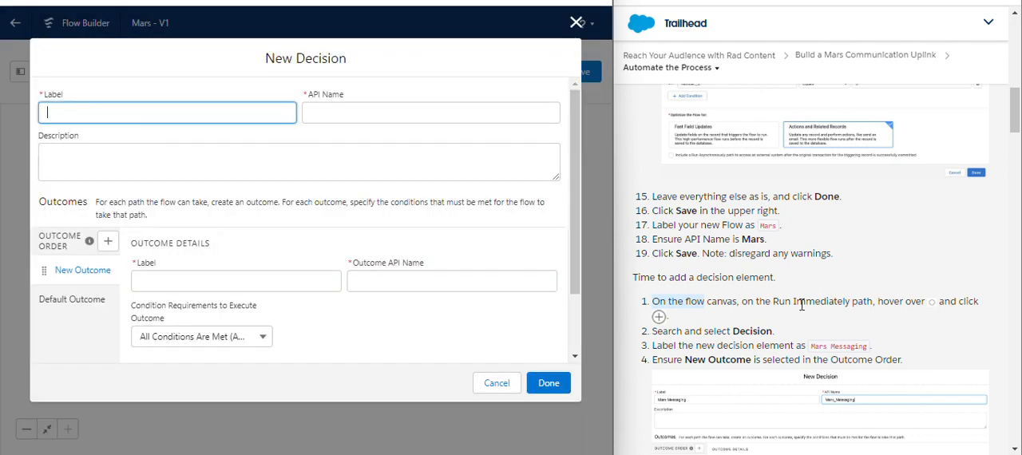
- Label the new decision Mars Messaging, with the API name Mars_Messaging, as given in the Trailhead instructions
drag(1014, 112, 1007, 135)
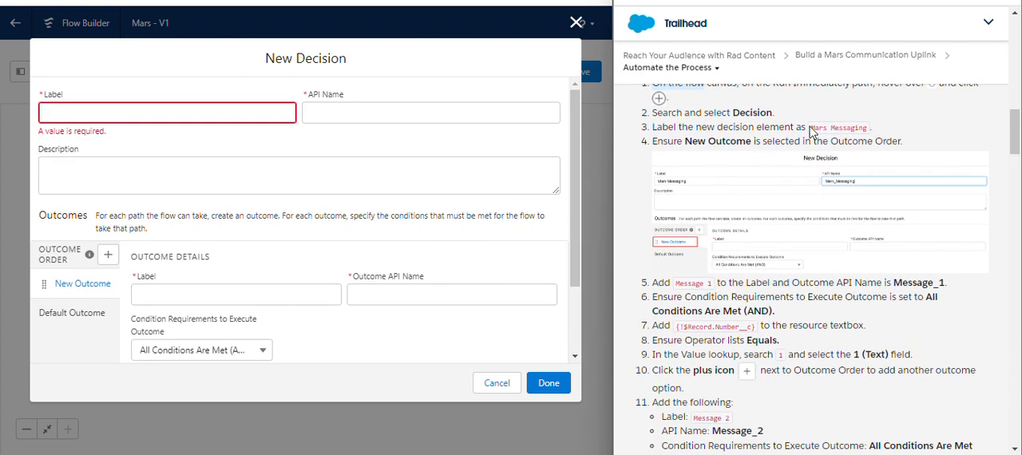
drag(811, 129, 862, 128)
key(ctrl+c)
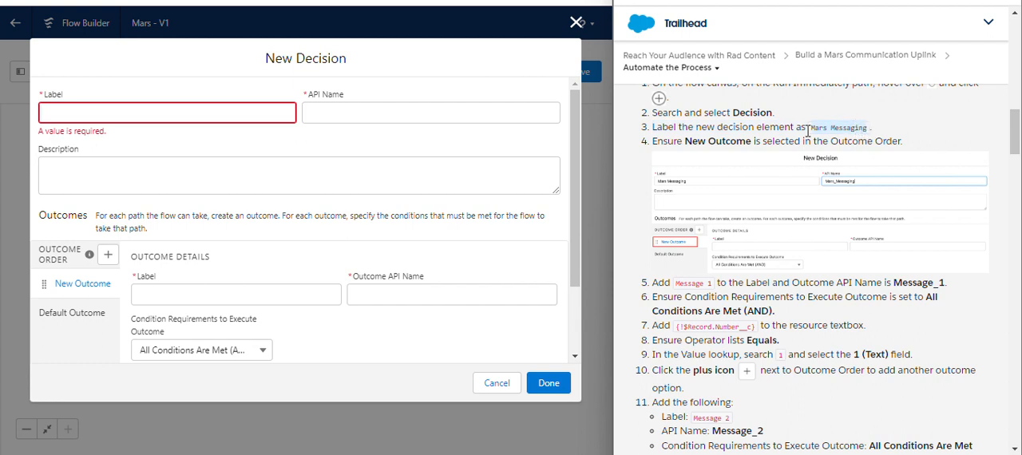
click(238, 106)
key(ctrl+v)
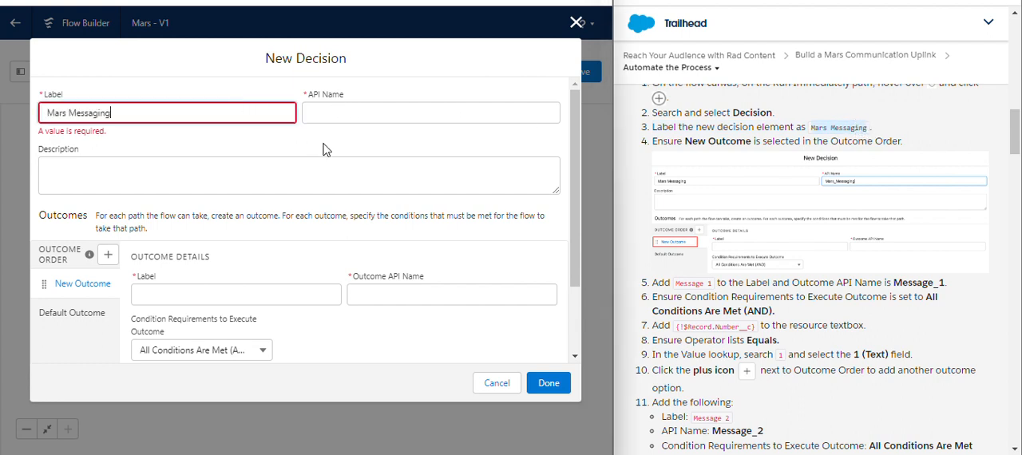
click(328, 148)
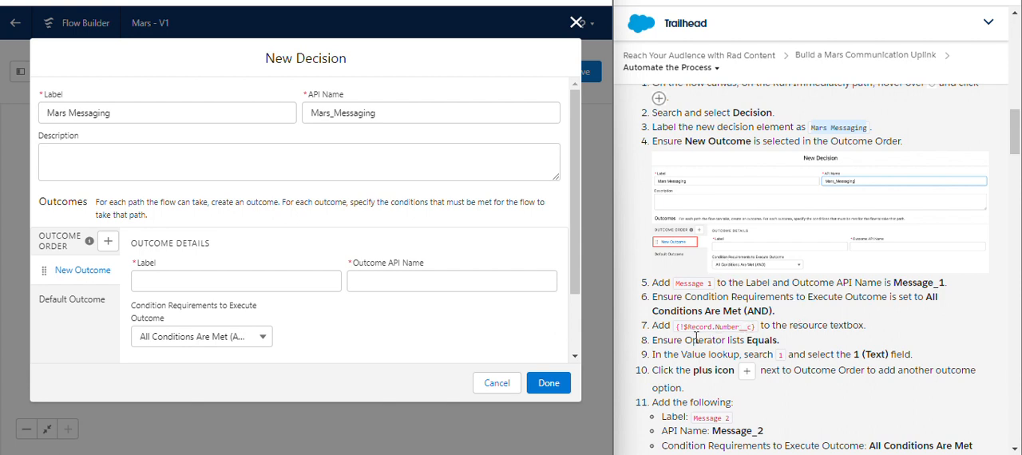
- Label the decision's first outcome Message 1, with the outcome API name Message_1
click(196, 278)
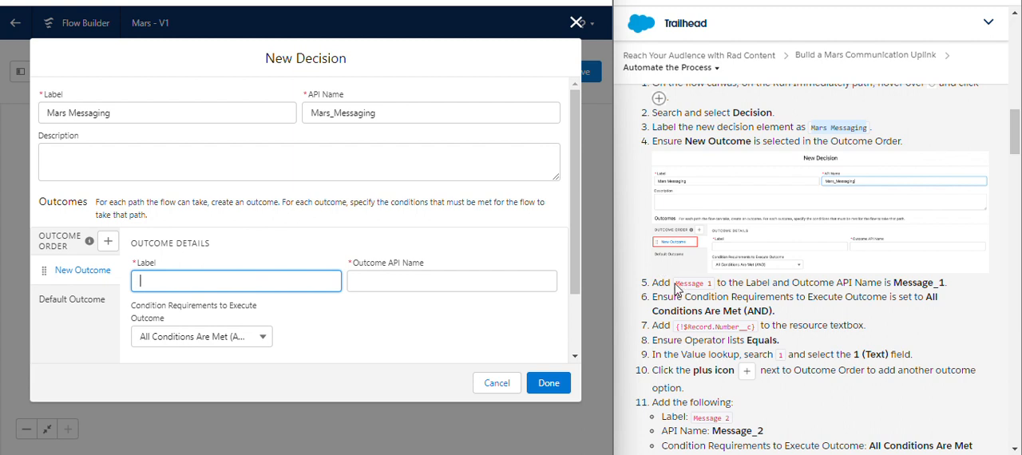
drag(675, 283, 711, 283)
key(ctrl+c)
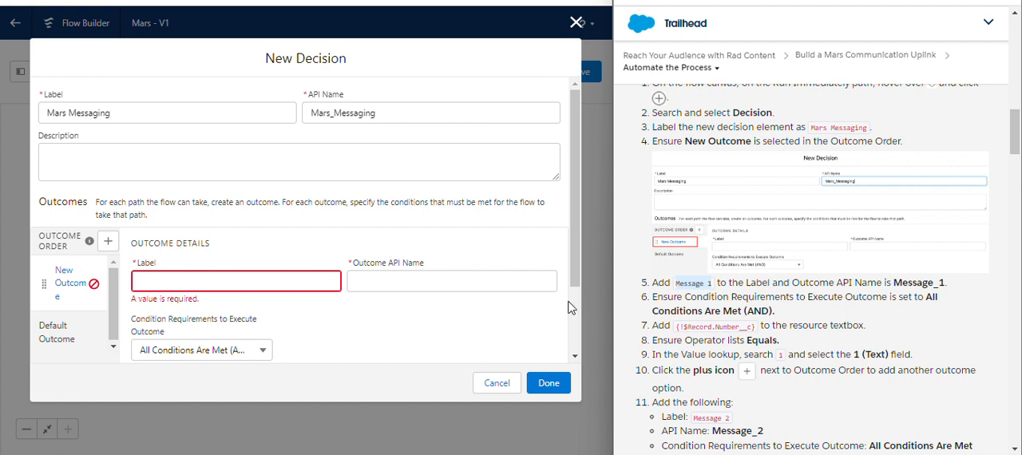
click(322, 281)
key(ctrl+v)
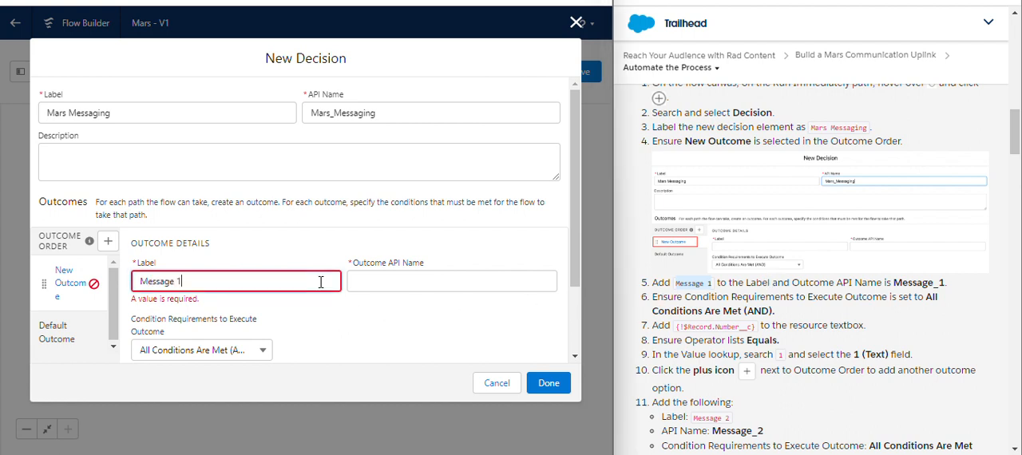
click(358, 320)
- Set the Message 1 outcome's condition requirements to All Conditions Are Met (AND)
scroll(577, 284, down, 2)
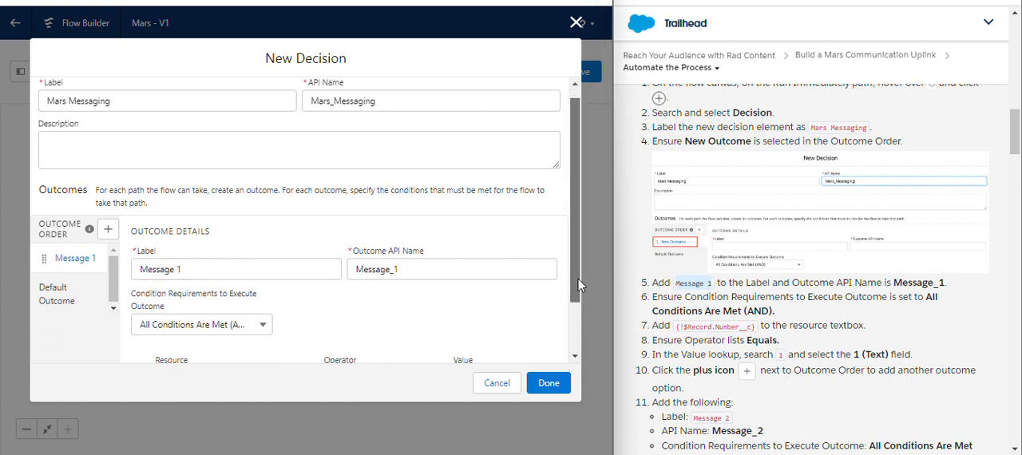
drag(577, 278, 586, 325)
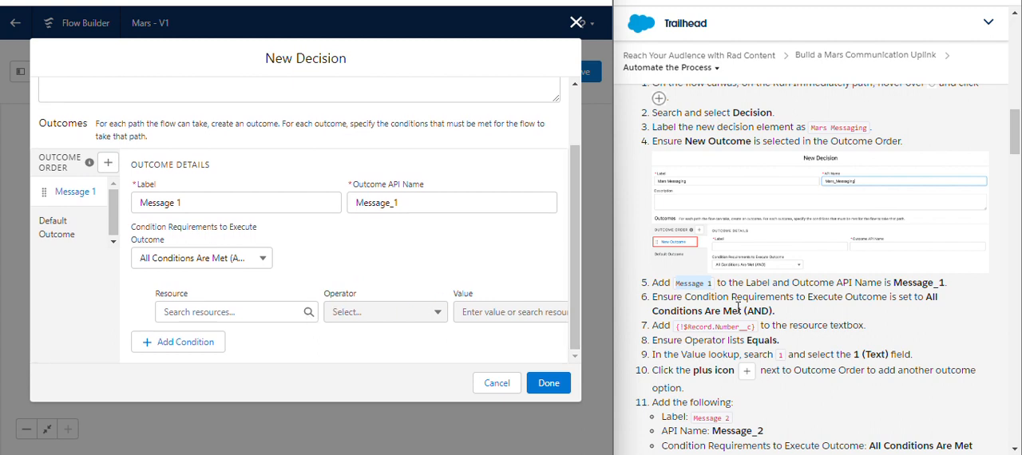
click(244, 259)
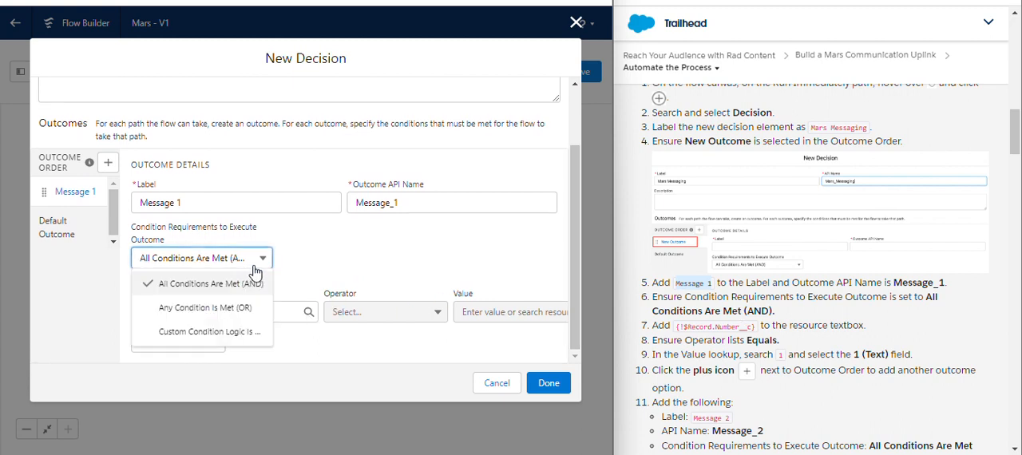
click(248, 285)
- Set the resource of the Message 1 outcome's condition to the record's Number field, {!$Record.Number__c}
click(238, 313)
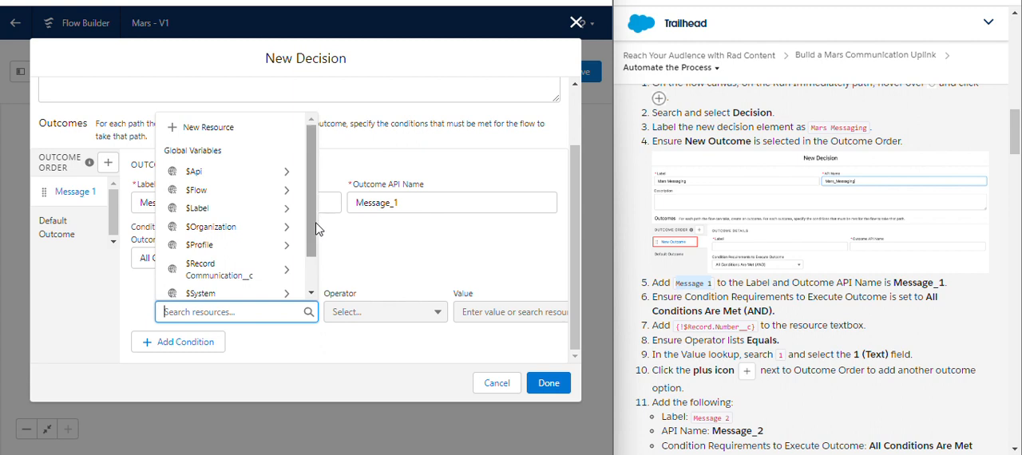
scroll(320, 243, down, 1)
click(327, 283)
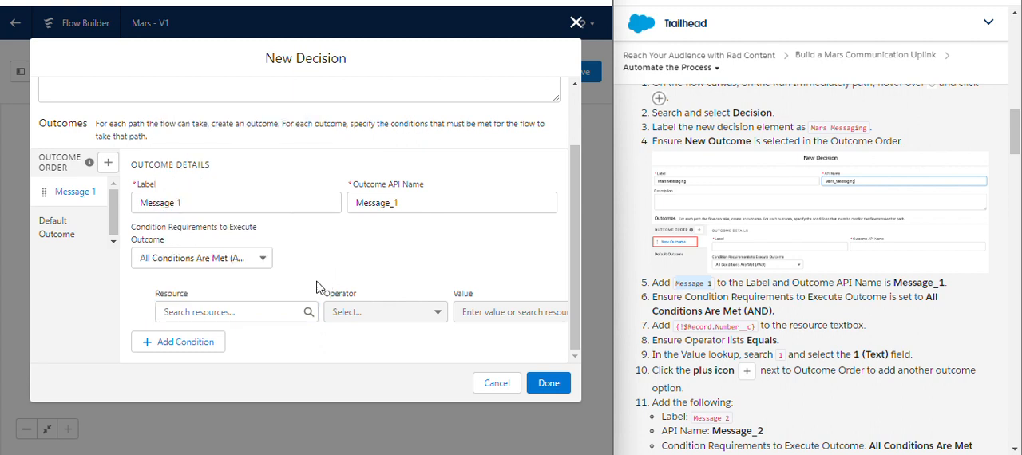
click(191, 311)
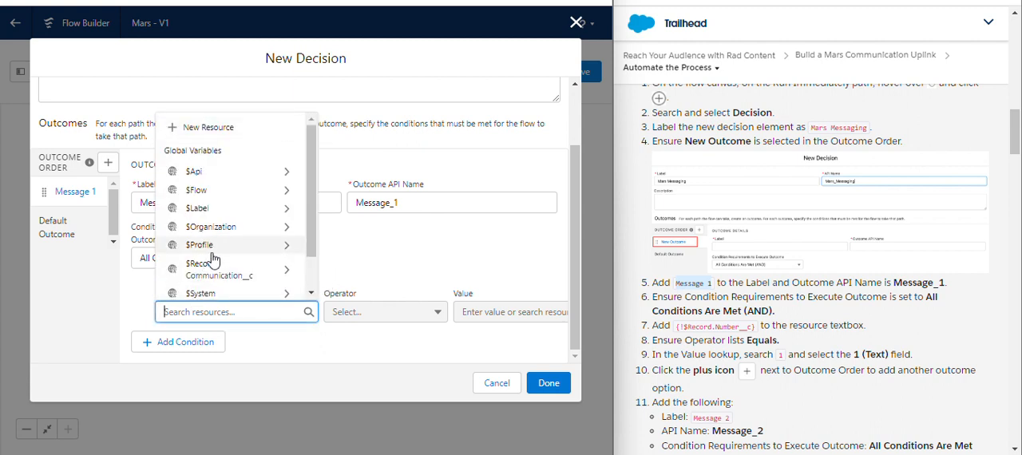
text({!$Record.})
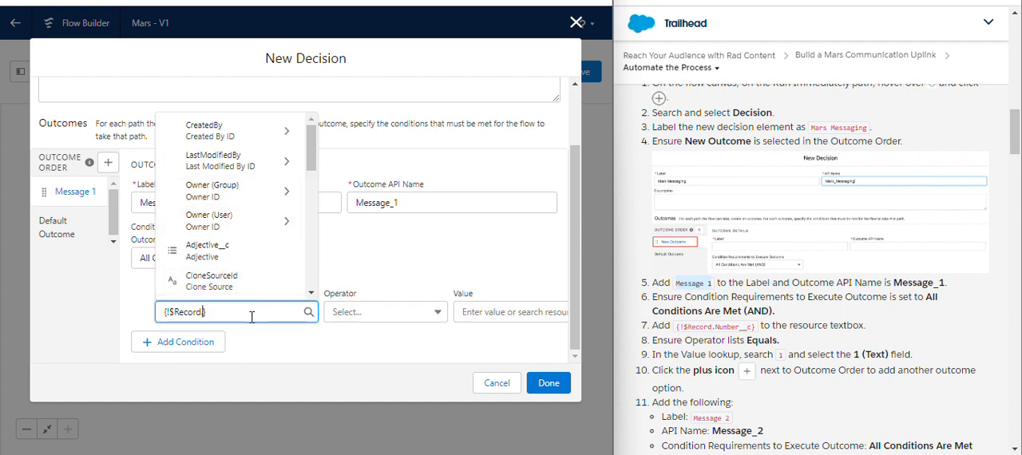
text(nu)
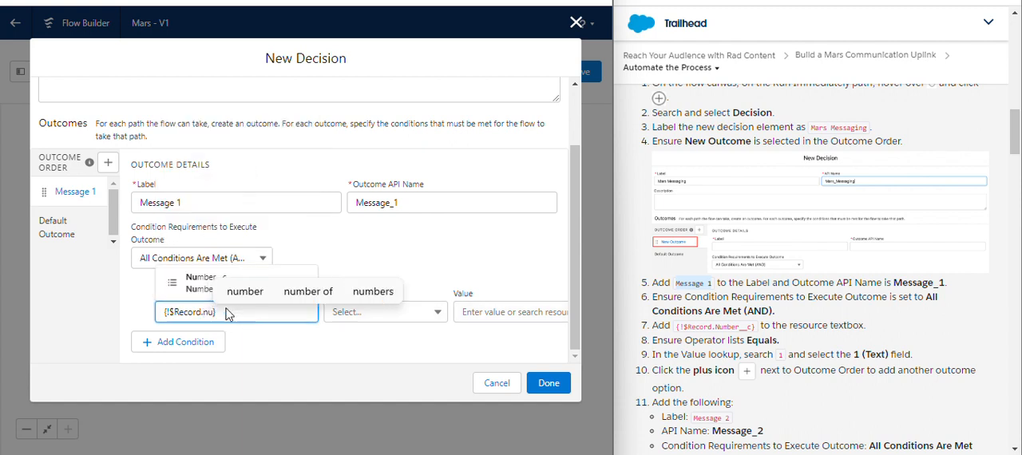
click(184, 296)
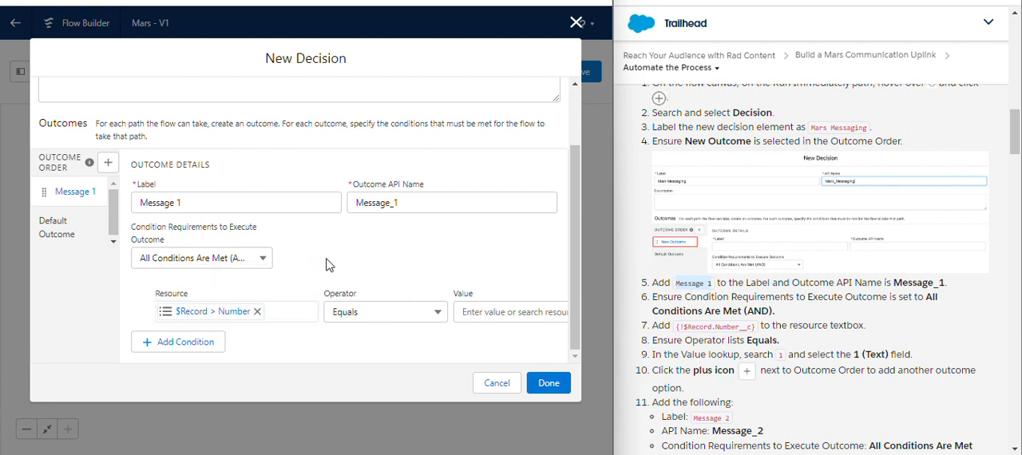
click(231, 316)
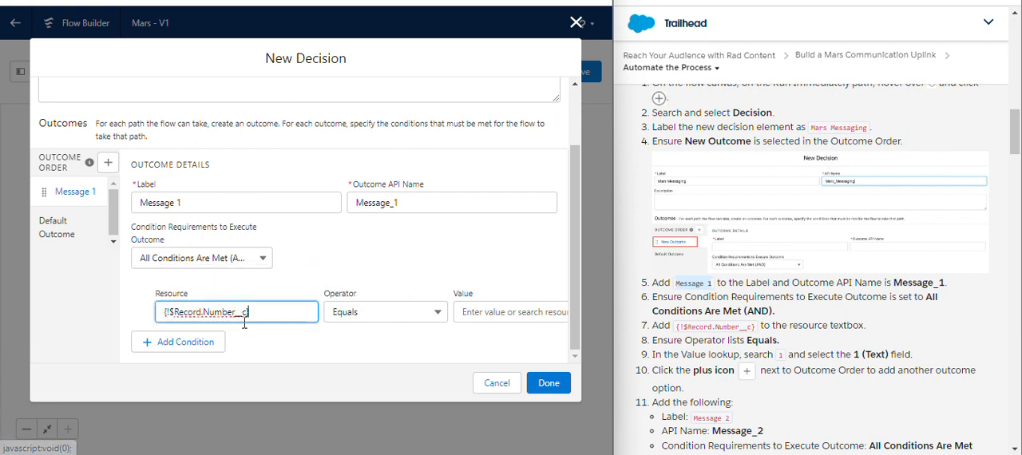
click(307, 347)
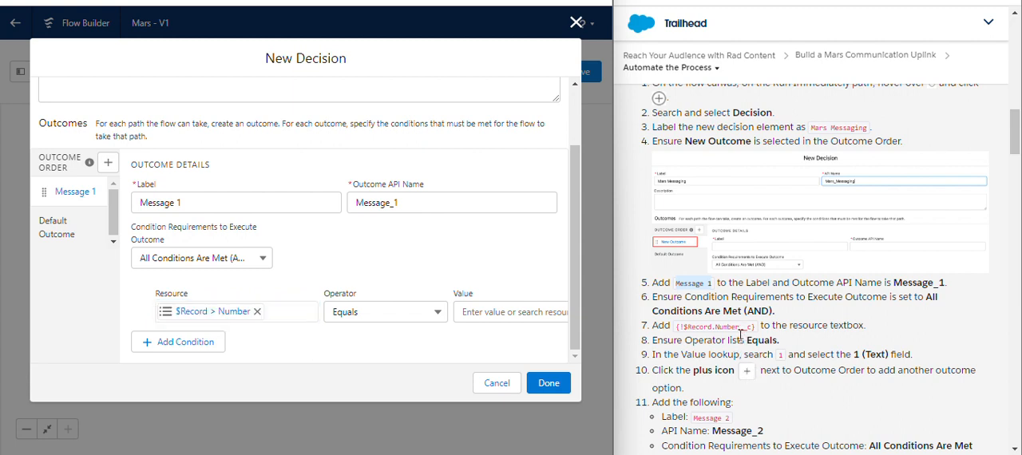
- Set the value of the Message 1 outcome's Number condition to 1
click(529, 313)
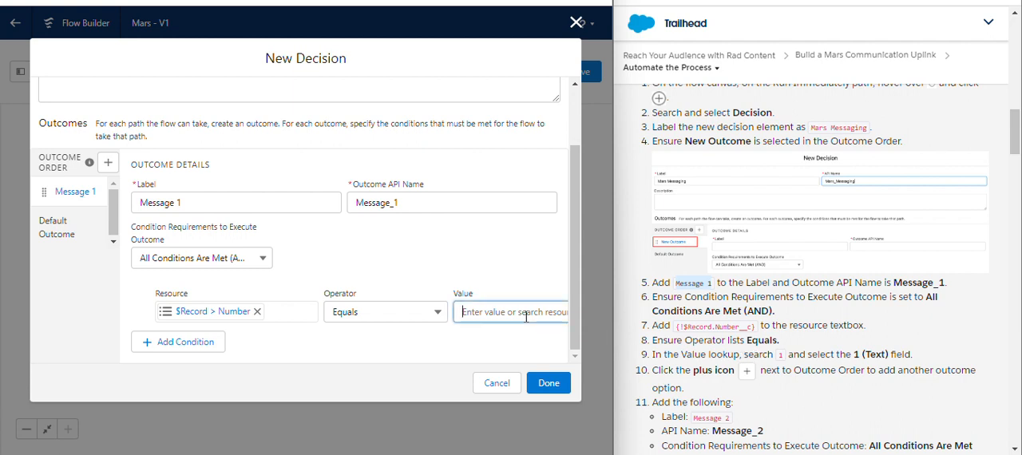
click(471, 249)
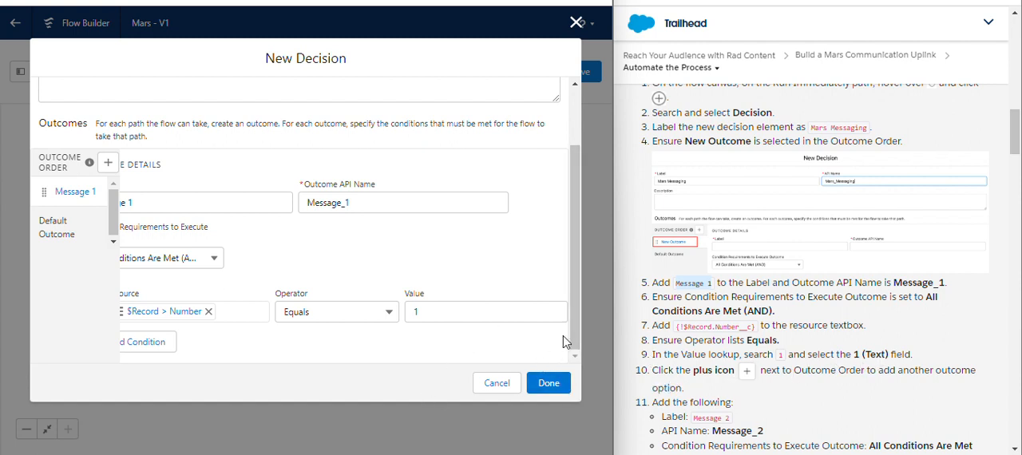
drag(575, 337, 576, 340)
scroll(360, 337, up, 1)
scroll(360, 337, down, 1)
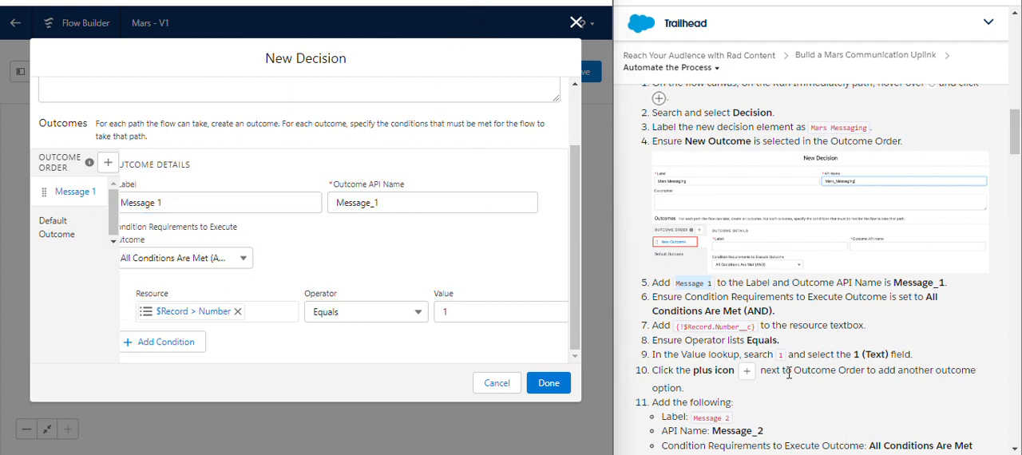
click(163, 344)
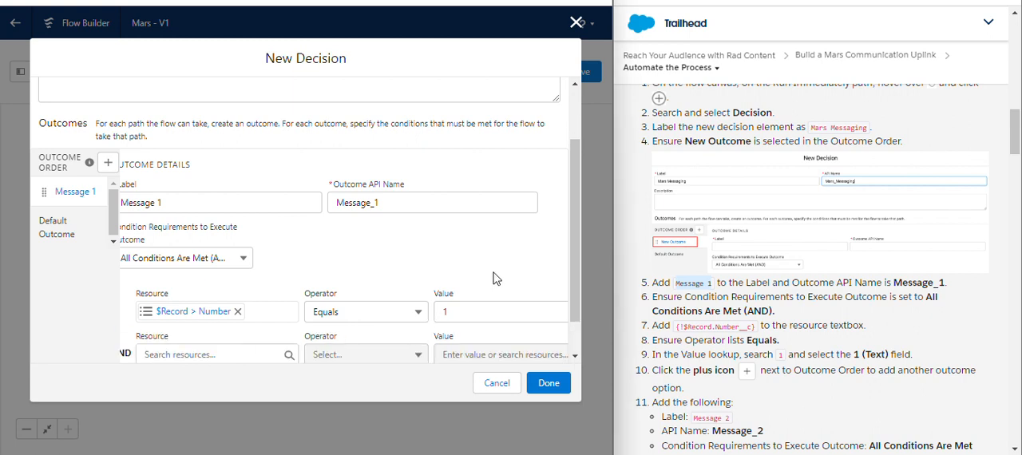
scroll(575, 242, down, 1)
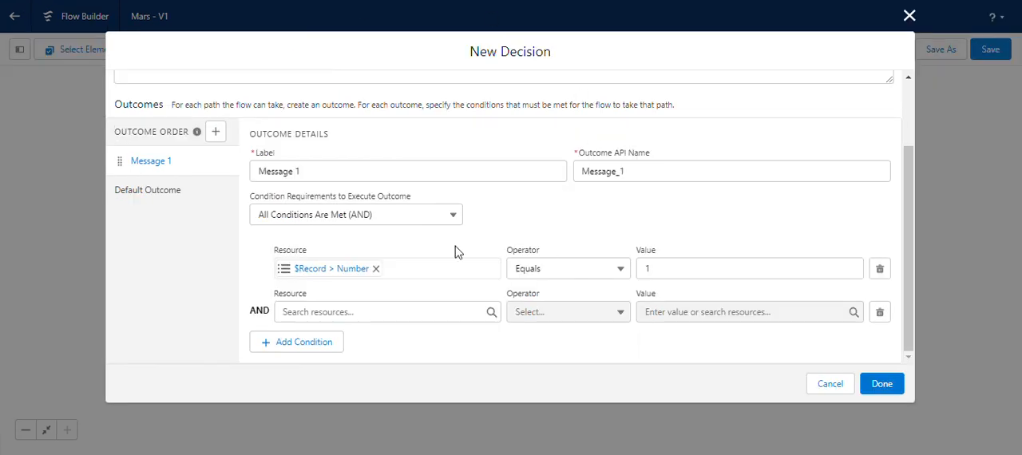
click(879, 312)
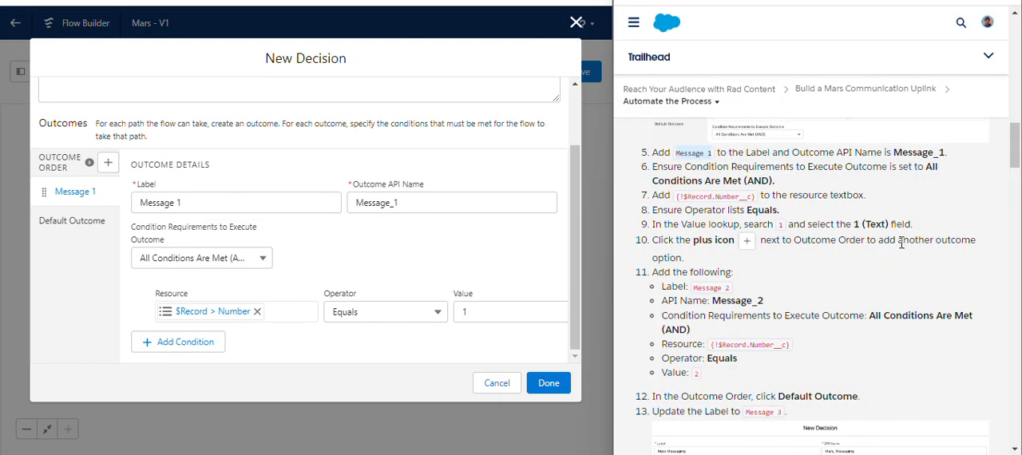
- Add a second outcome to the decision, labelled Message 2 with the outcome API name Message_2
drag(879, 240, 654, 240)
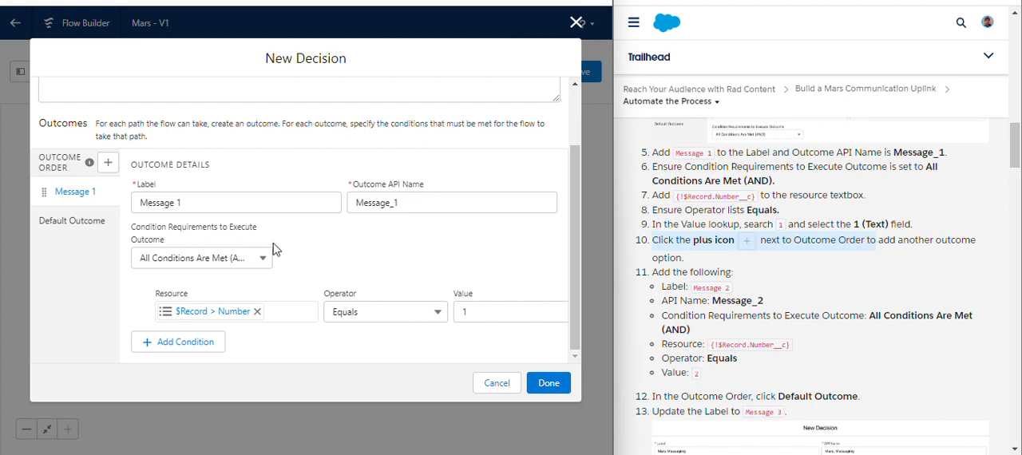
click(109, 164)
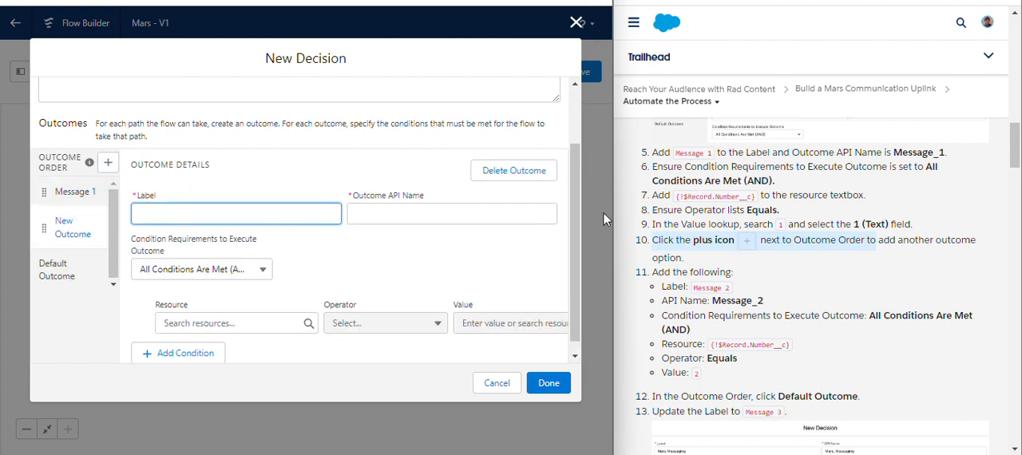
drag(575, 239, 566, 254)
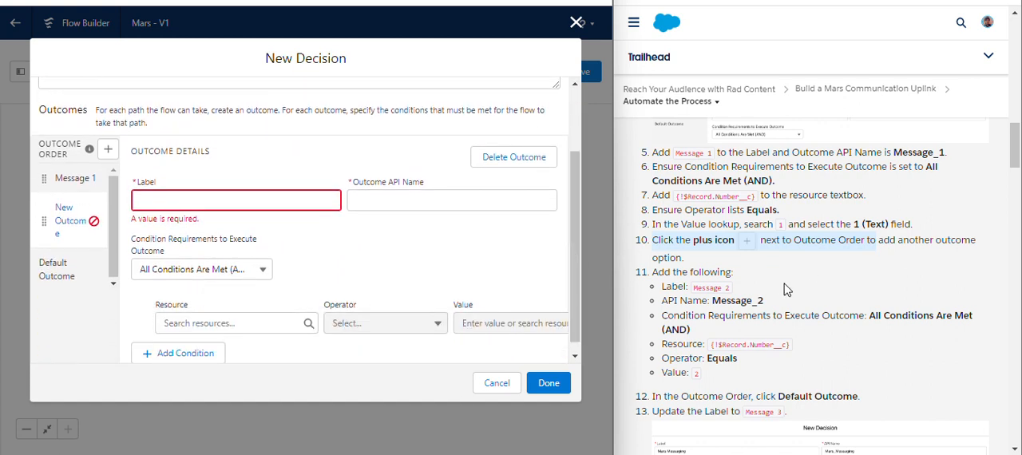
click(802, 274)
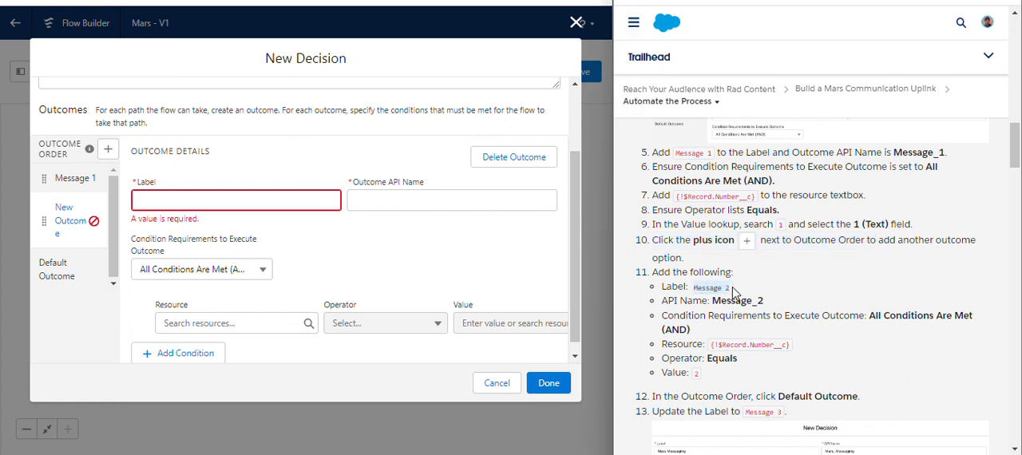
click(274, 202)
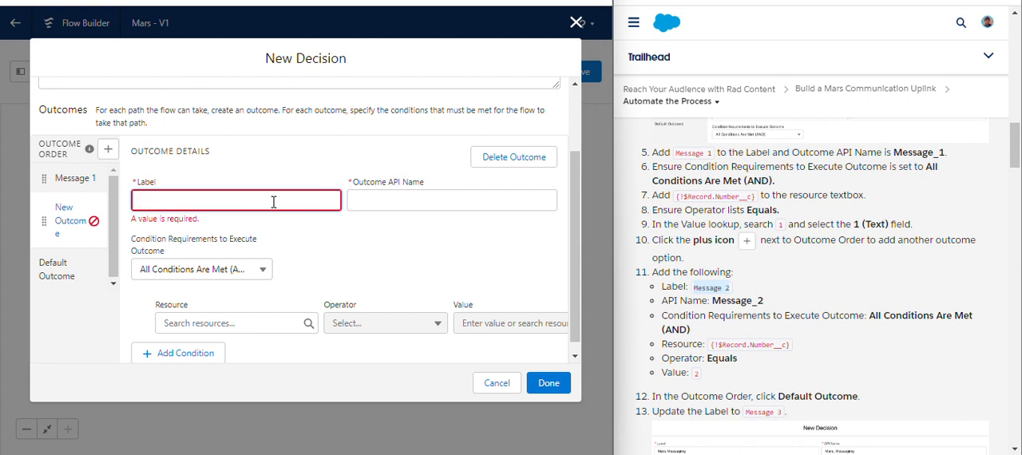
text(Message 2)
click(340, 182)
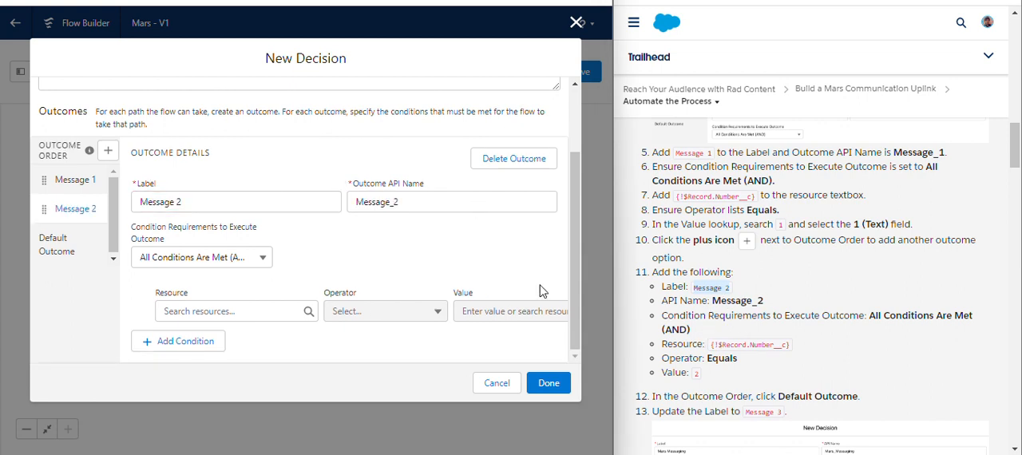
- Set the Message 2 outcome to All Conditions Are Met (AND), with the condition {!$Record.Number__c} Equals 2
click(236, 261)
click(241, 289)
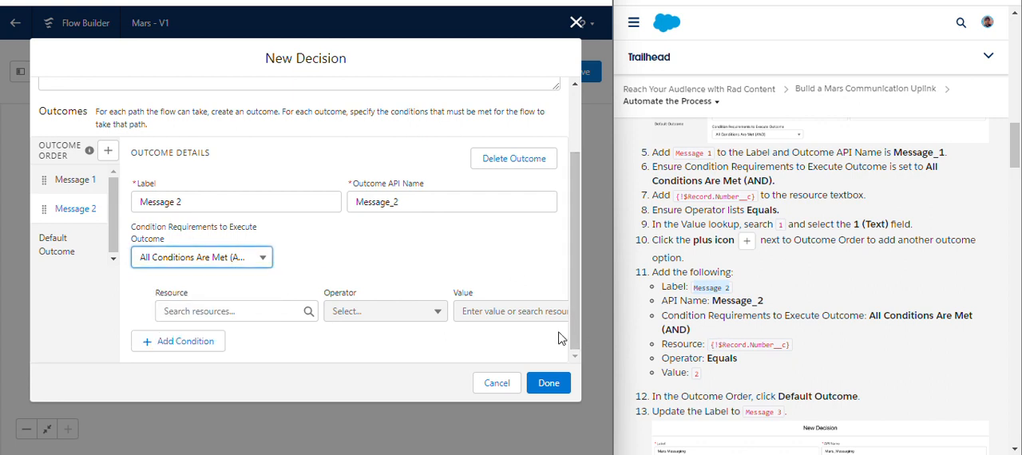
click(269, 314)
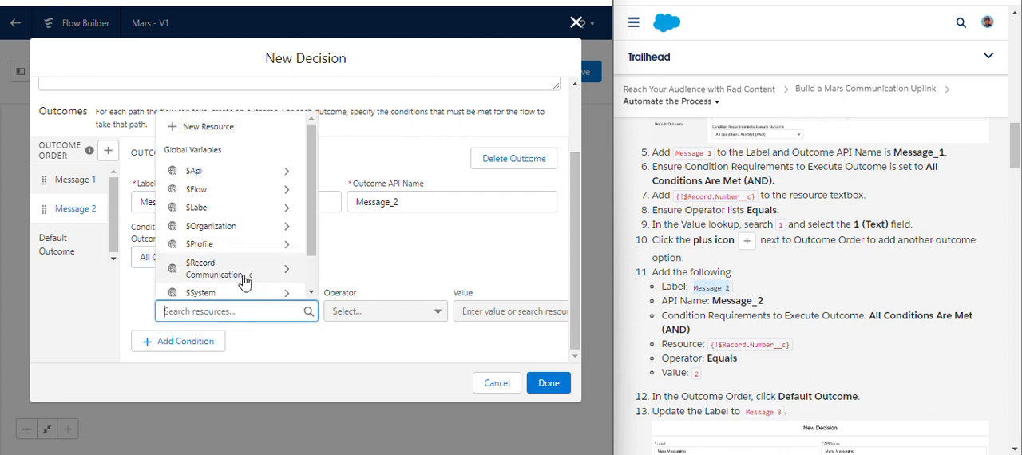
text({!$Record}.nu)
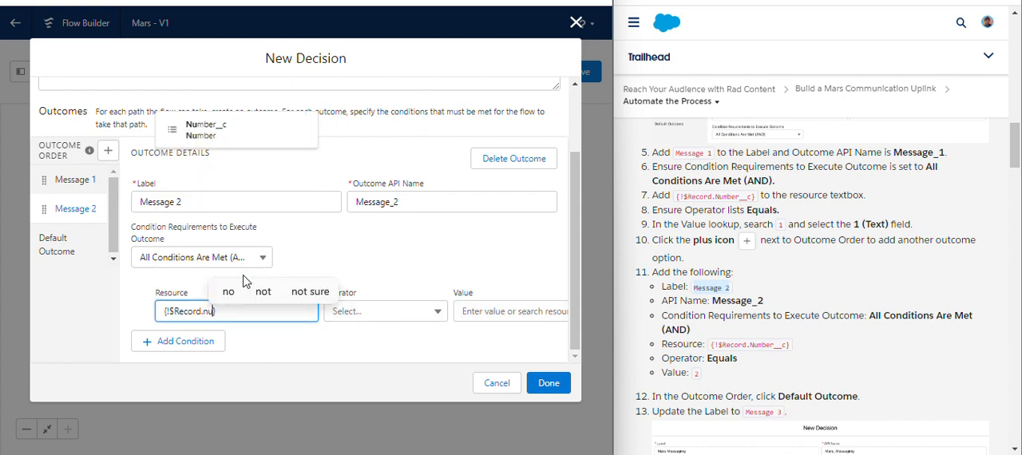
click(196, 283)
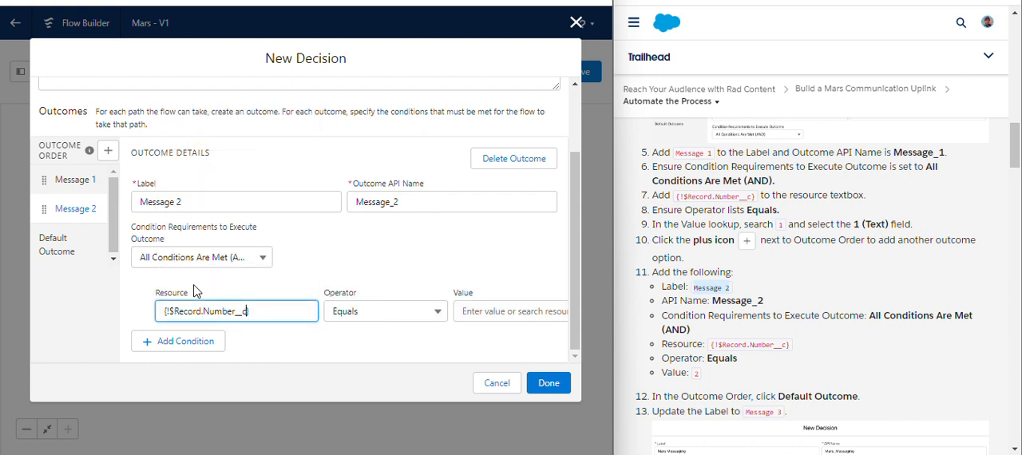
click(328, 276)
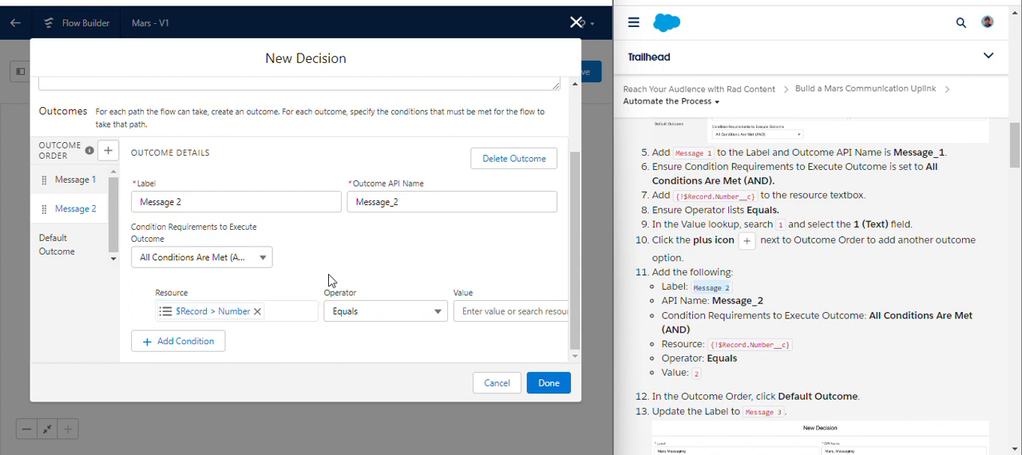
click(535, 318)
text(2)
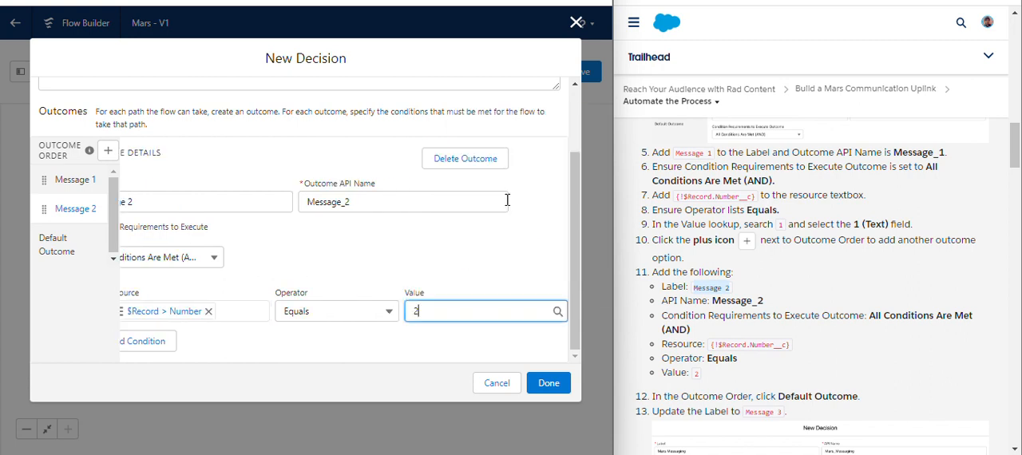
click(455, 252)
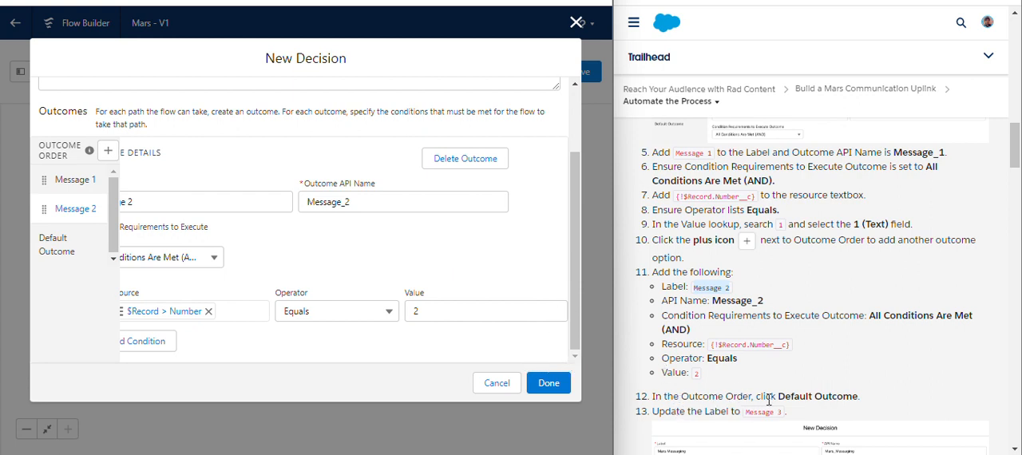
- Relabel the decision's default outcome as Message 3 and finish the Mars Messaging decision
click(53, 251)
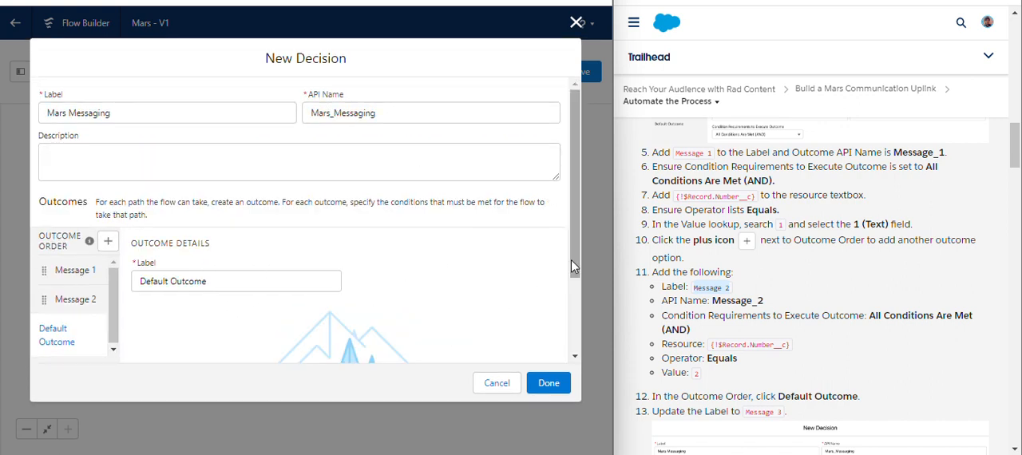
scroll(571, 282, down, 1)
scroll(572, 282, down, 1)
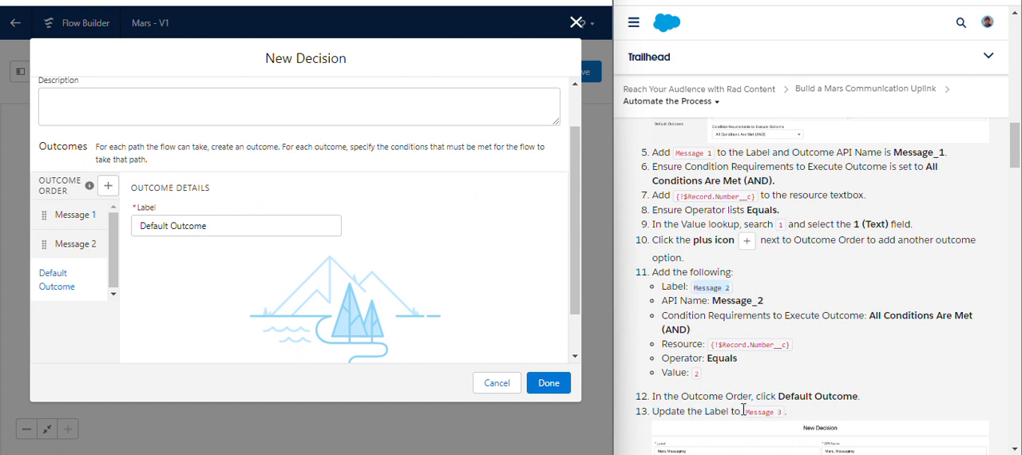
drag(744, 412, 777, 414)
key(ctrl+c)
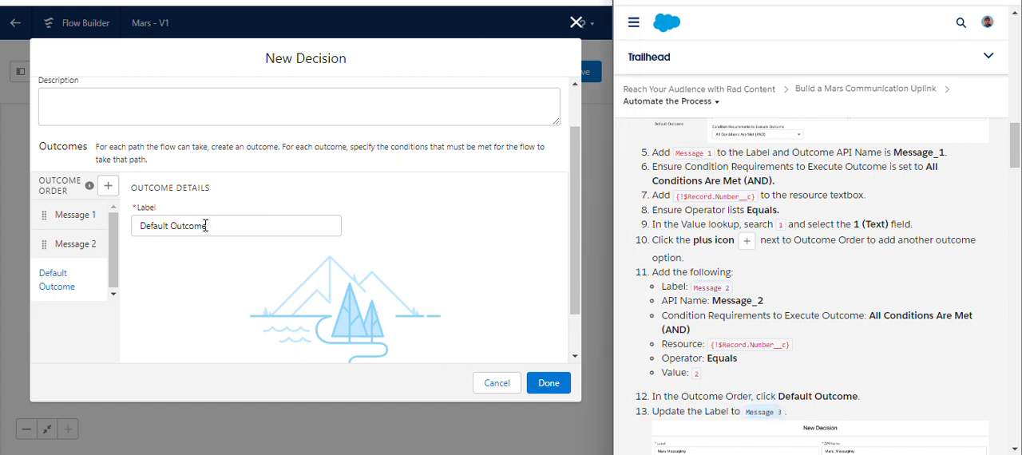
drag(205, 225, 133, 225)
key(ctrl+v)
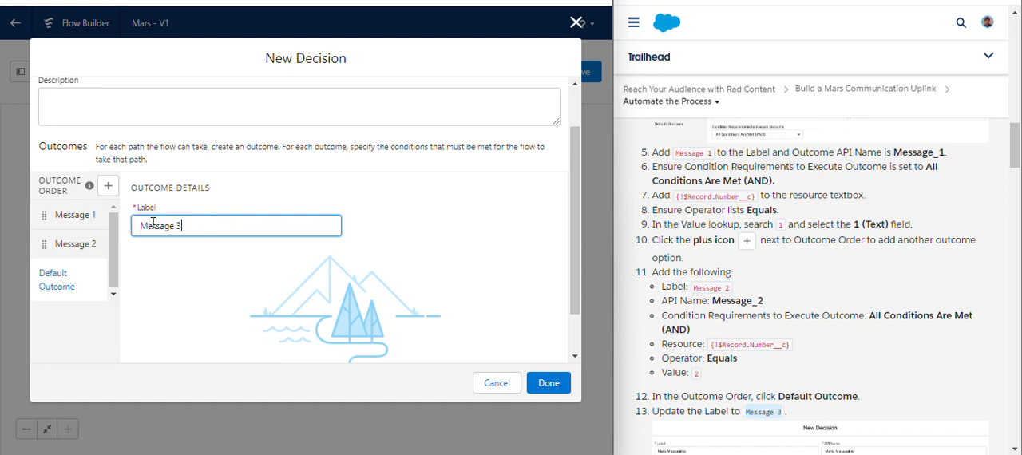
click(403, 245)
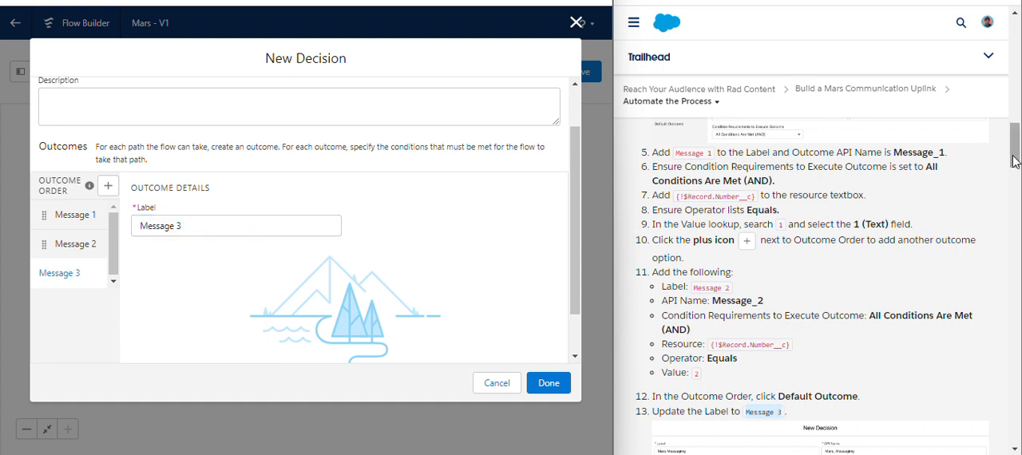
drag(1012, 160, 1017, 208)
click(545, 384)
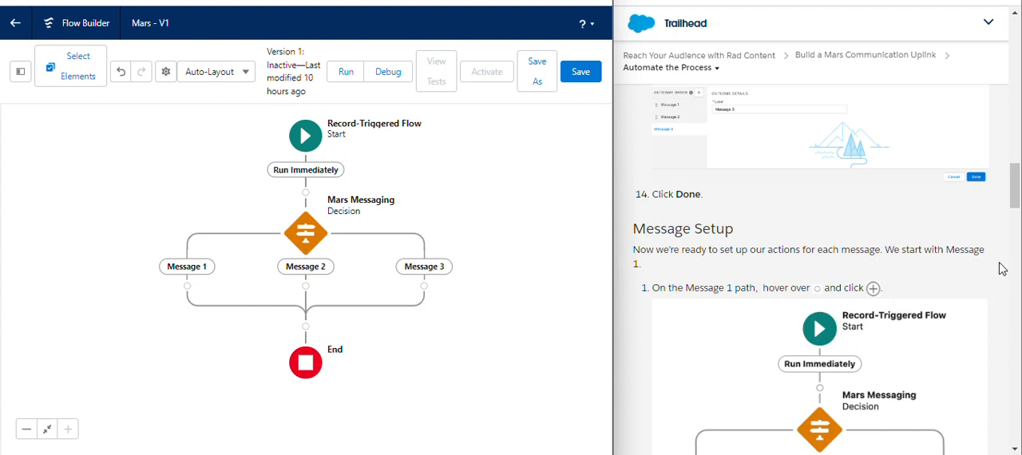
- Add a Post to Chatter action on the decision's Message 1 path
drag(1017, 201, 1018, 219)
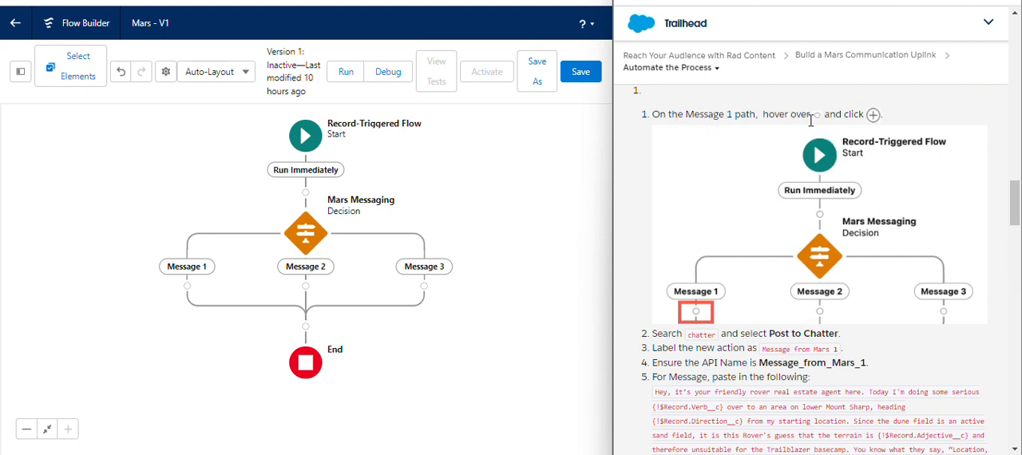
mouse_move(188, 289)
click(186, 286)
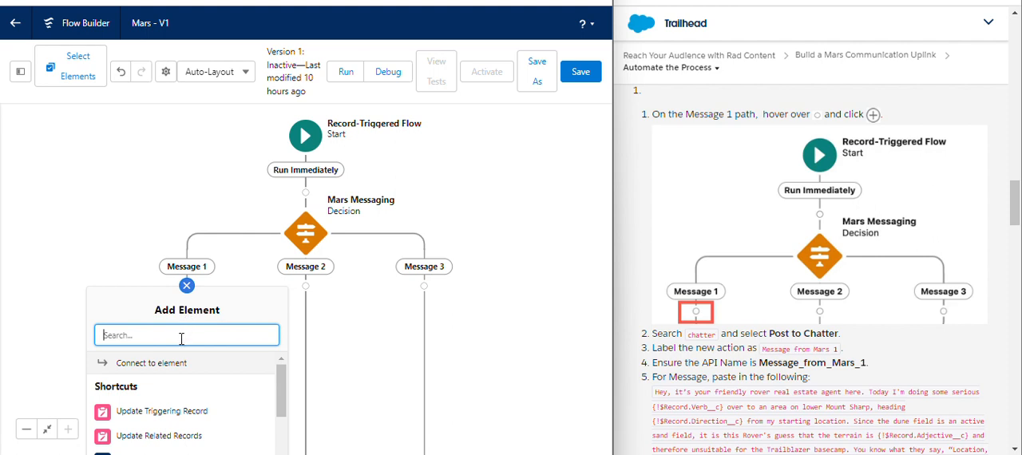
text(ch)
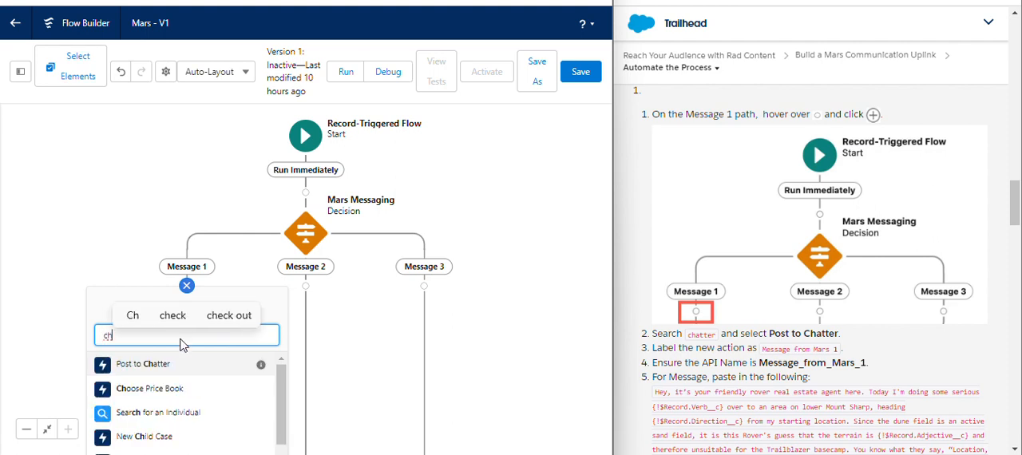
click(168, 366)
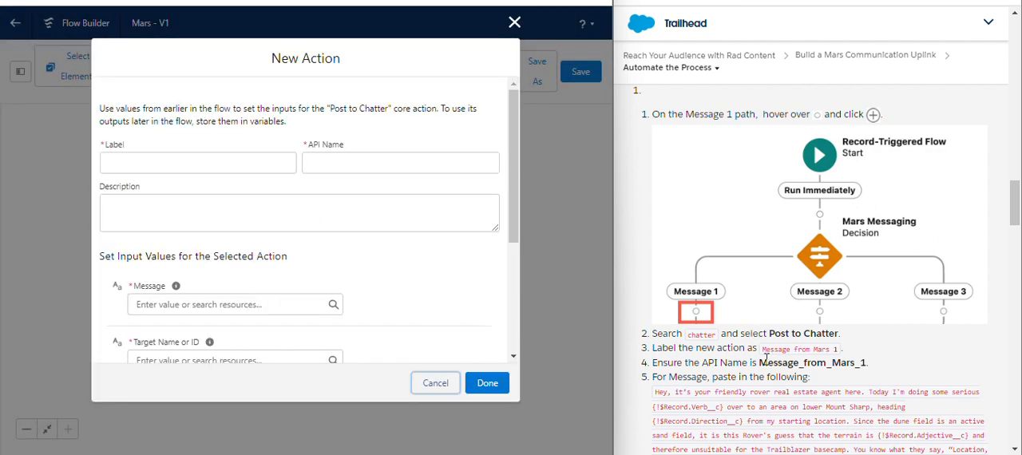
- Label the new Post to Chatter action Message from Mars 1, using the label text from the Trailhead instructions
drag(761, 349, 837, 349)
key(ctrl+c)
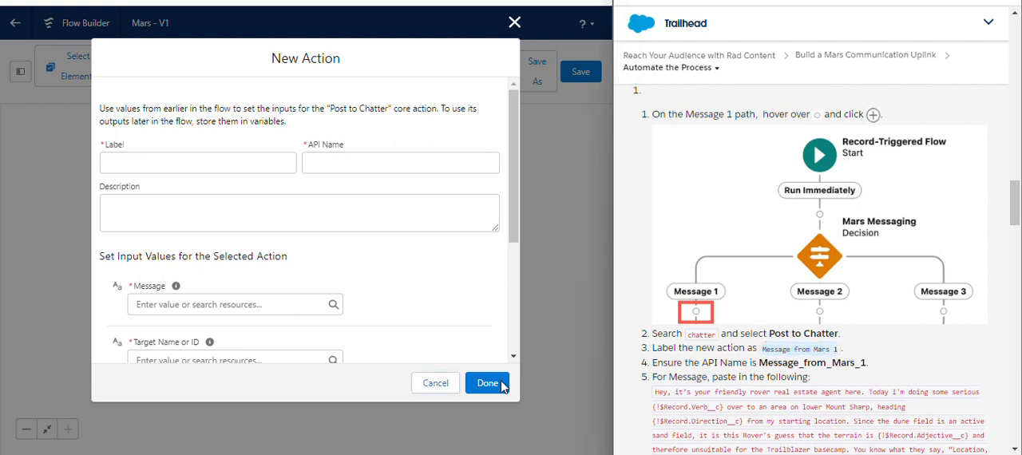
click(206, 170)
key(ctrl+v)
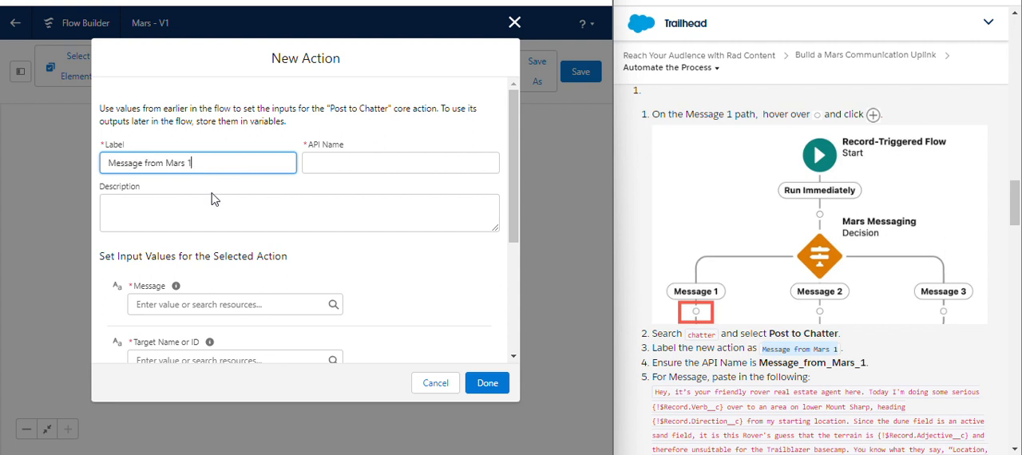
click(331, 141)
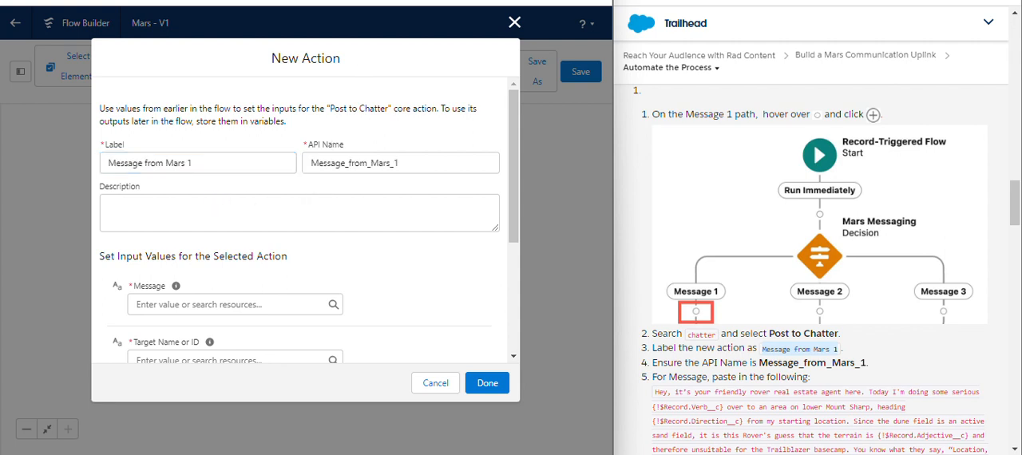
- Copy the full "Hey, it's your friendly rover real estate agent here" text from the Trailhead instructions into the action's Message value
scroll(629, 128, down, 3)
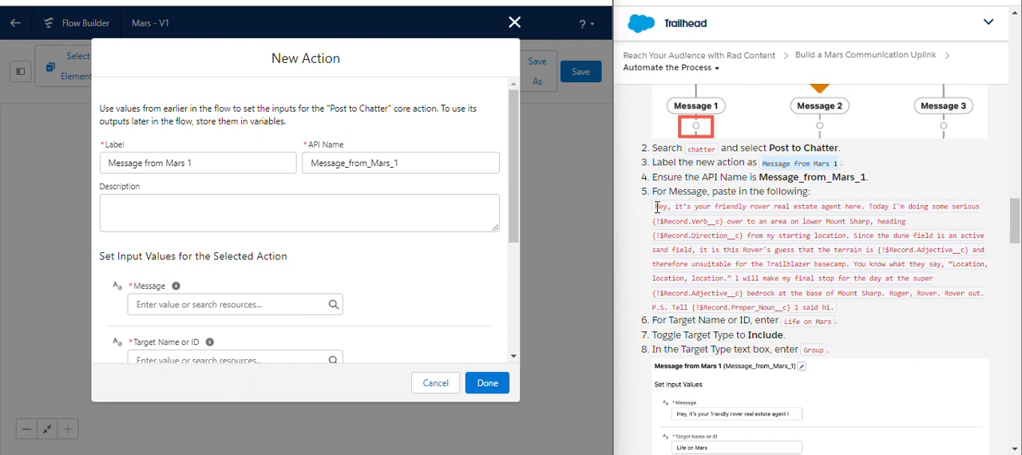
drag(656, 207, 832, 305)
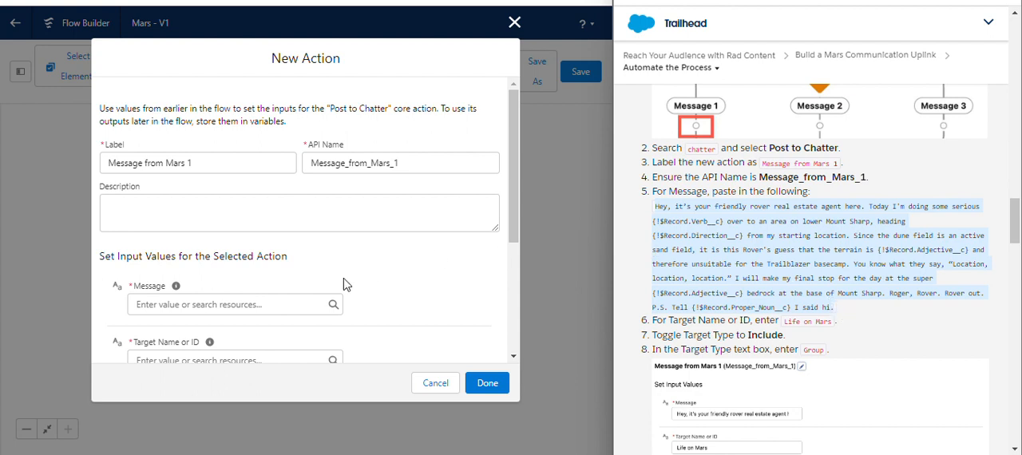
click(310, 304)
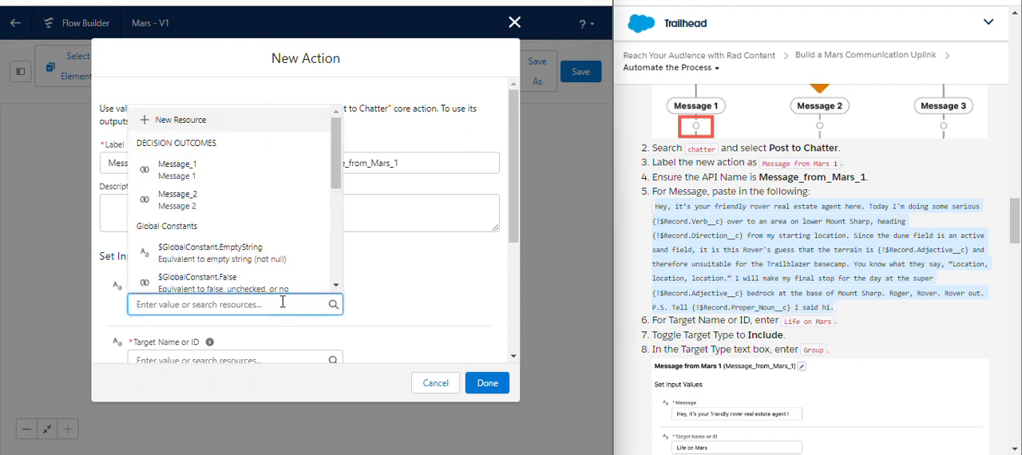
key(ctrl+v)
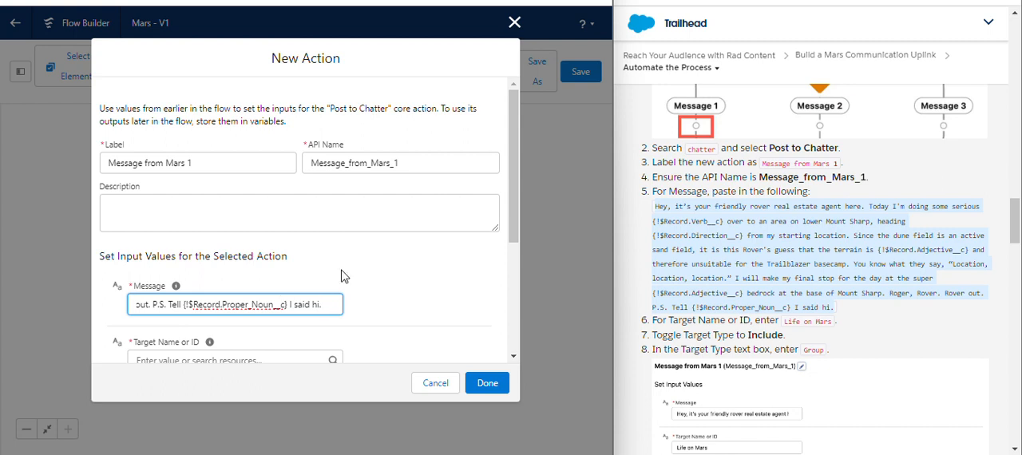
click(341, 271)
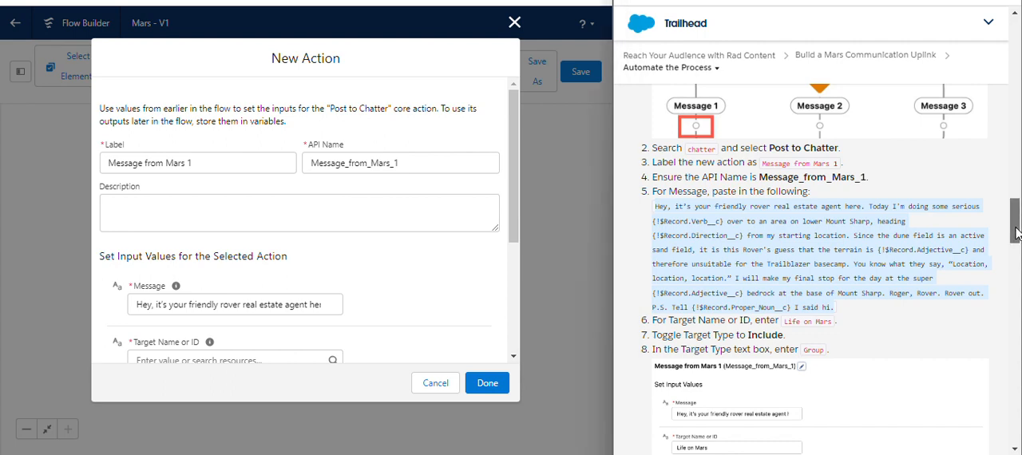
- Set the Message from Mars 1 action's Target Name or ID to Life on Mars
drag(1016, 228, 1017, 252)
scroll(1017, 250, down, 2)
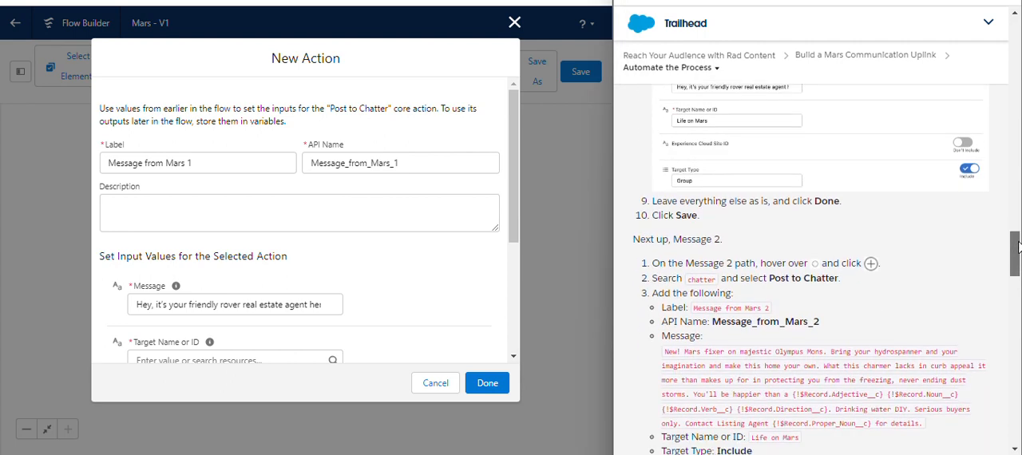
drag(1017, 256, 1017, 235)
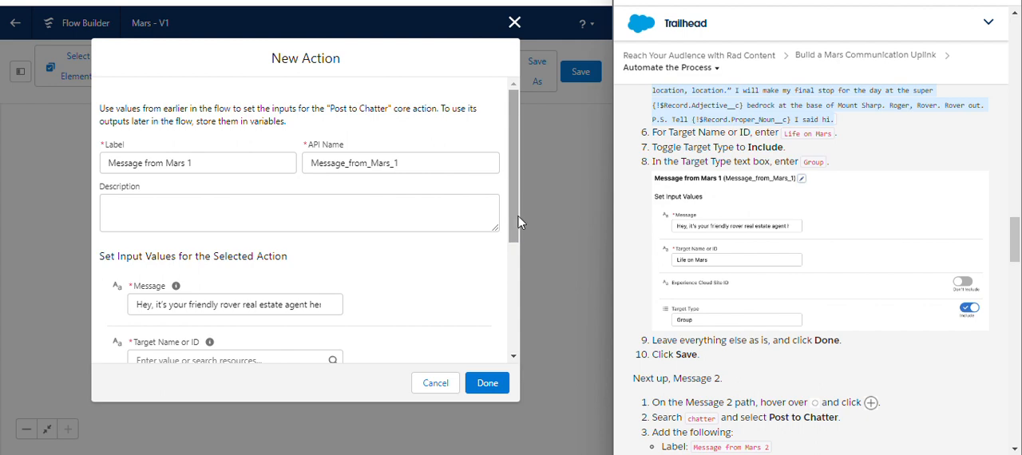
drag(519, 221, 521, 264)
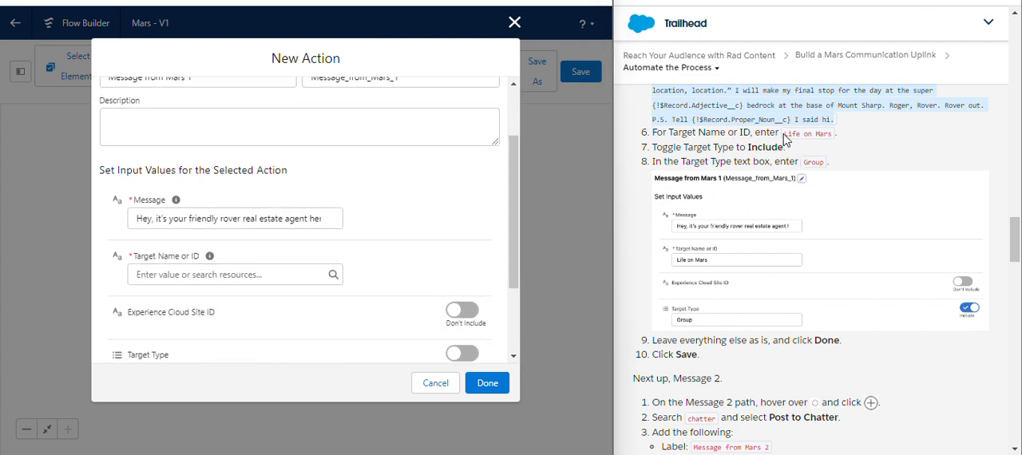
scroll(786, 140, up, 4)
scroll(816, 185, down, 1)
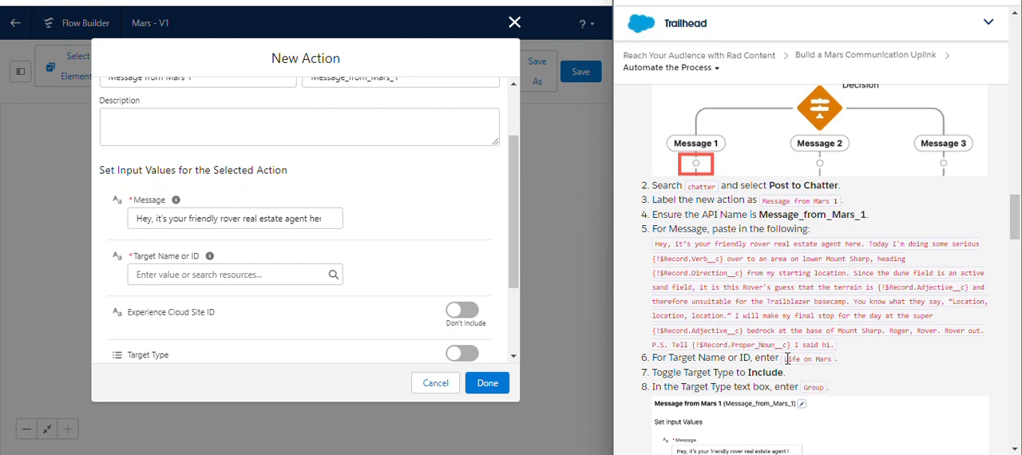
drag(786, 359, 823, 359)
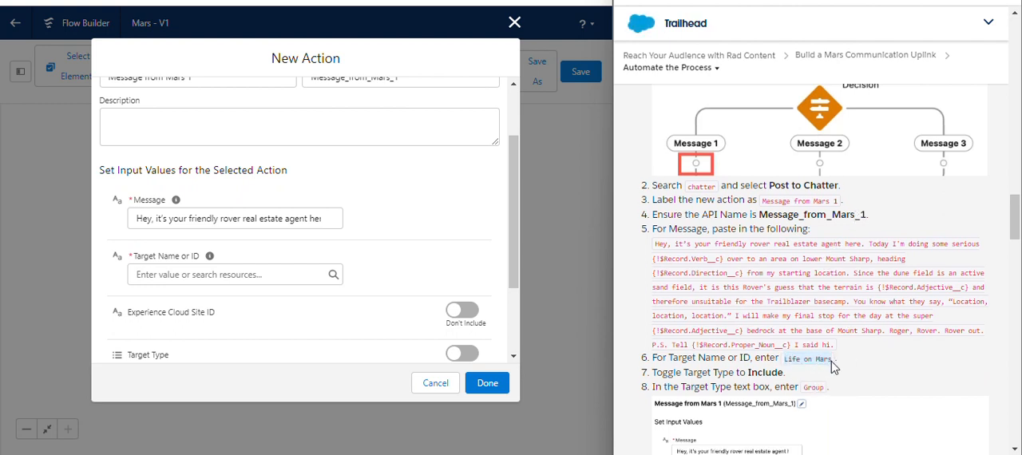
click(169, 273)
text(Life on Mars)
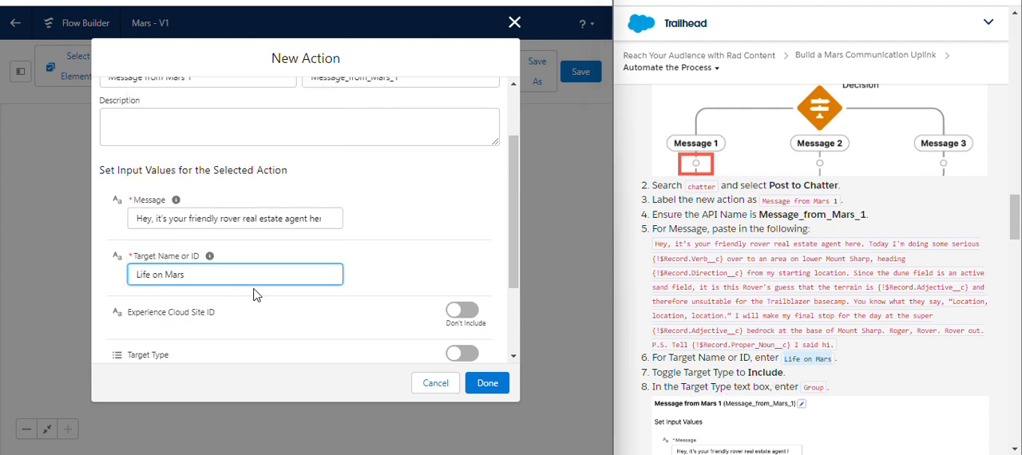
click(407, 260)
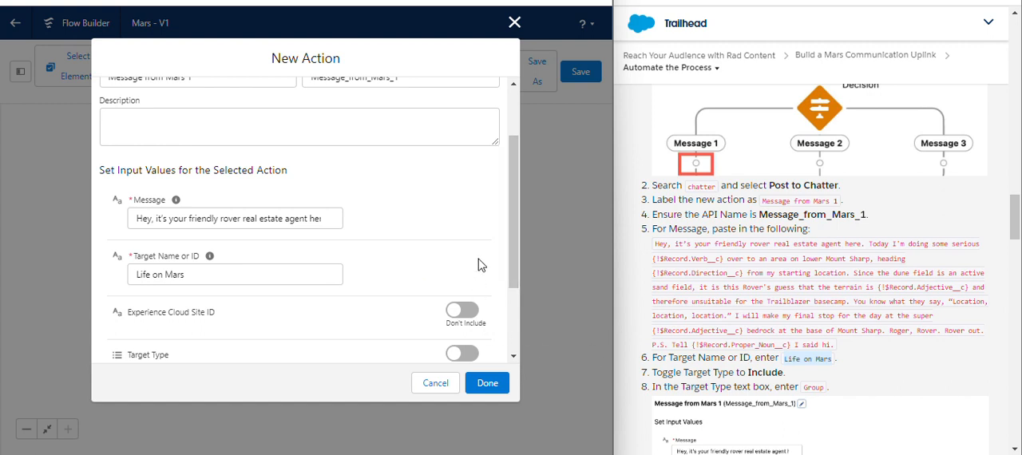
- Include Target Type in the Message from Mars 1 action's input values and set it to Group
drag(513, 241, 515, 318)
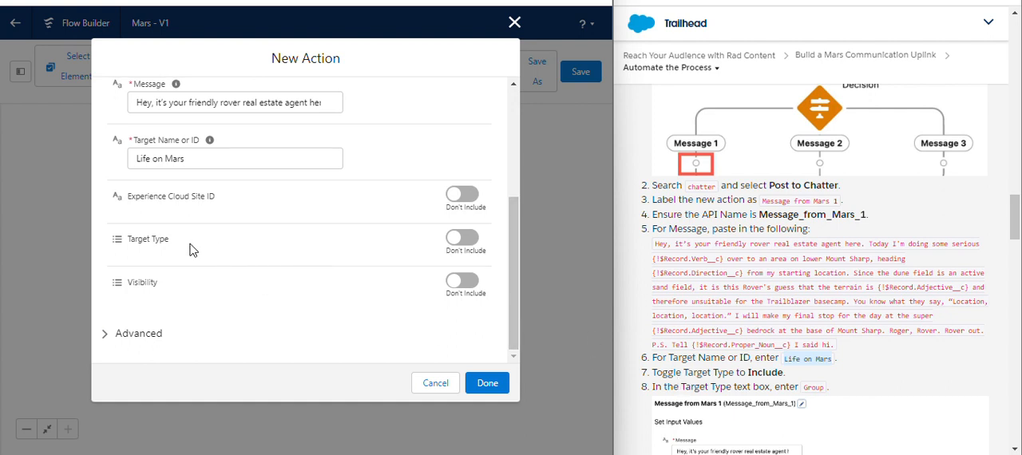
click(463, 239)
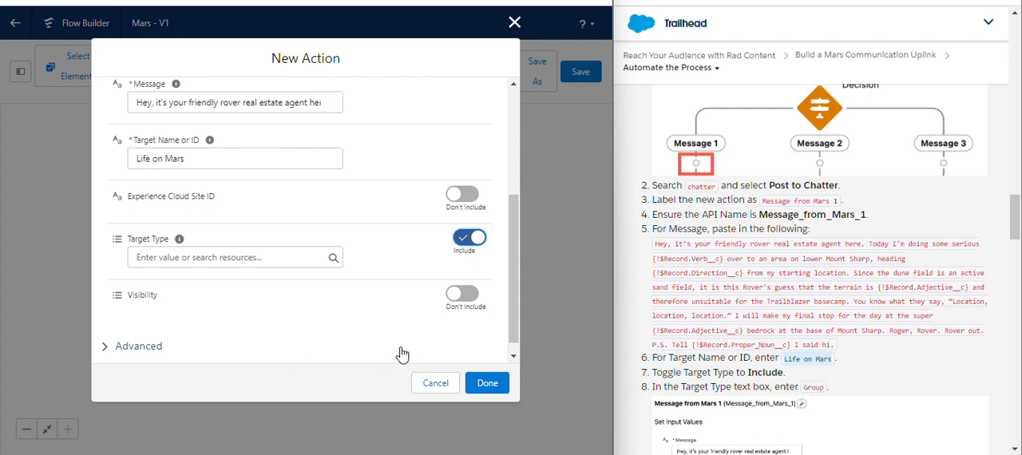
click(191, 267)
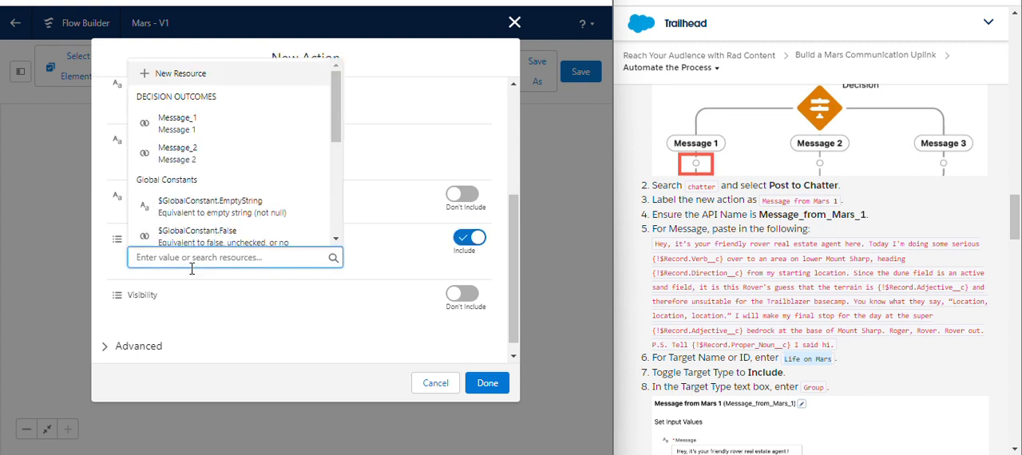
text(gr)
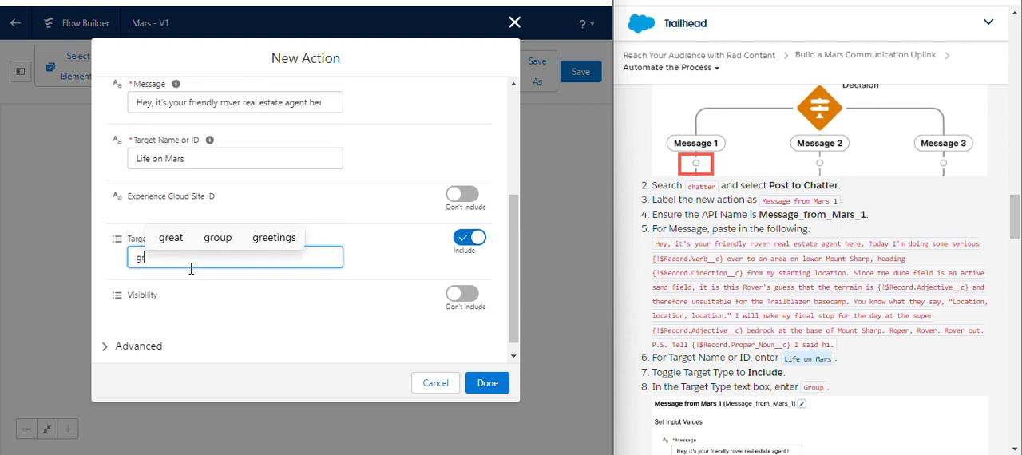
key(BackSpace)
key(BackSpace)
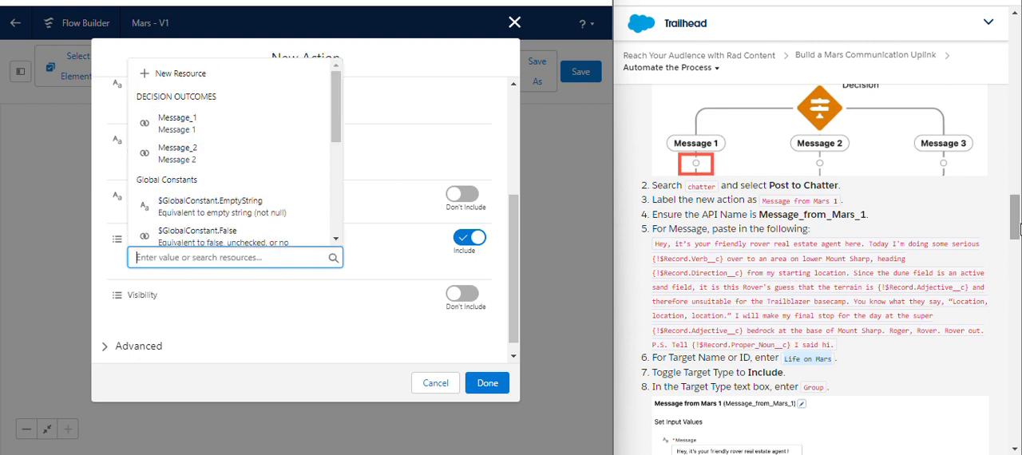
drag(1015, 230, 1018, 243)
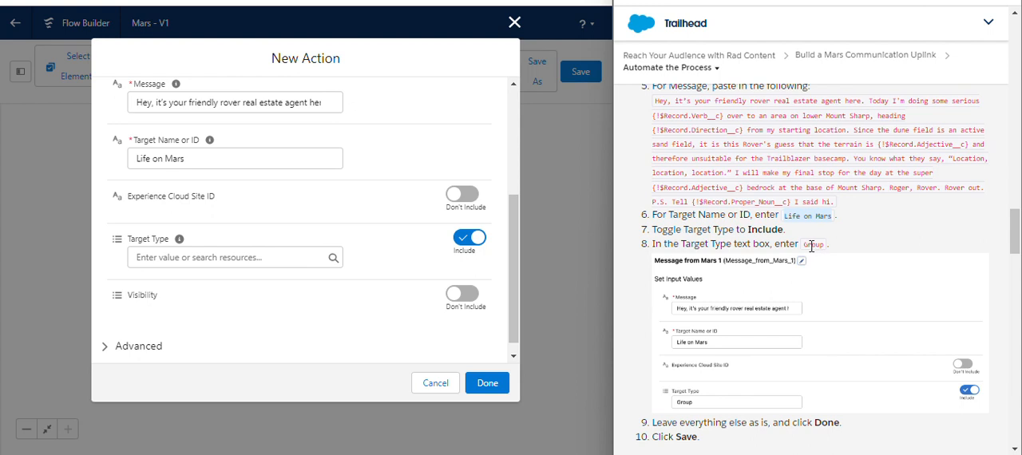
drag(806, 246, 822, 245)
key(ctrl+c)
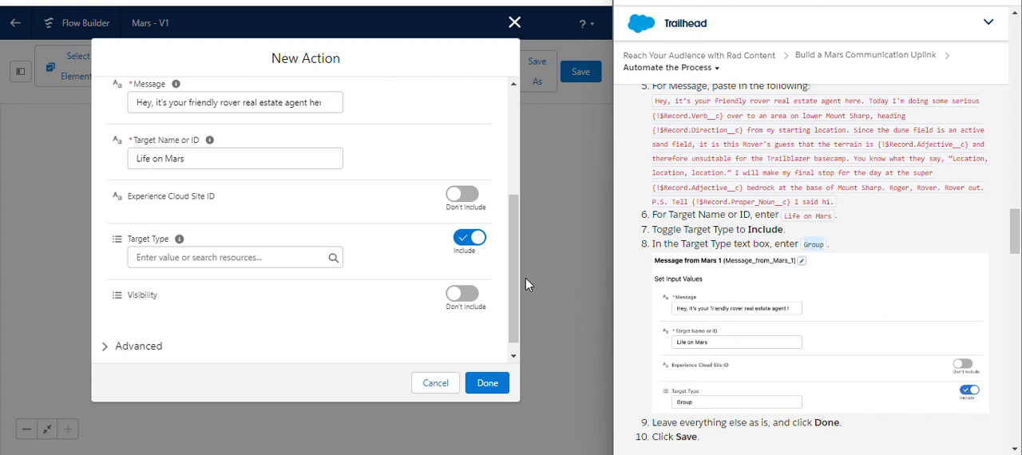
click(185, 263)
key(ctrl+v)
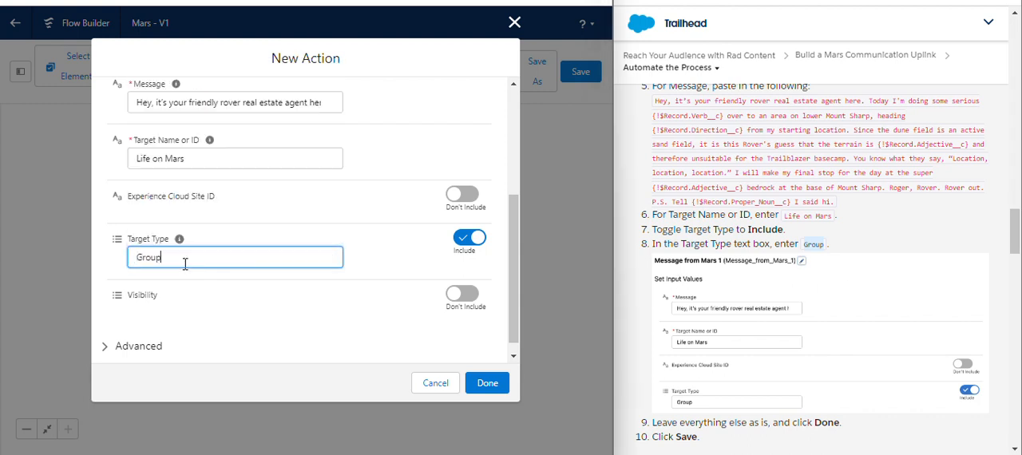
click(340, 220)
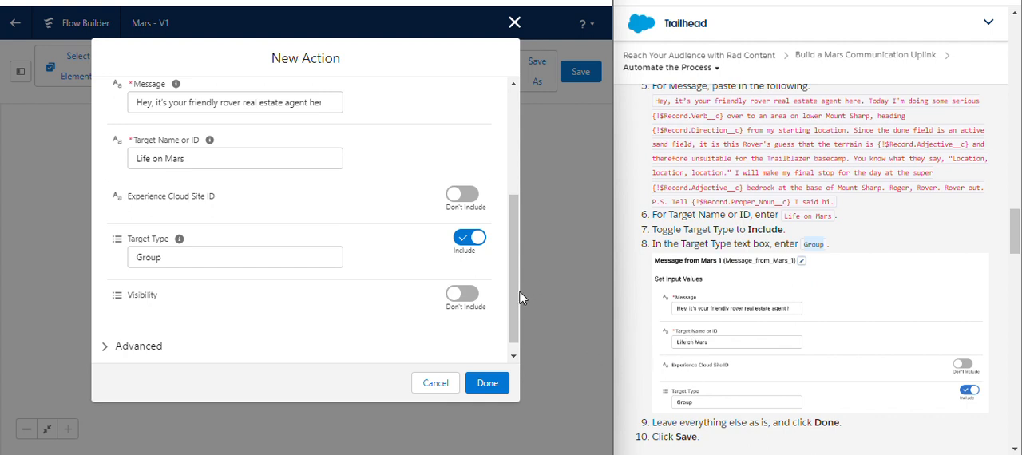
- Finish the Message from Mars 1 action and save the Mars flow
drag(519, 290, 528, 318)
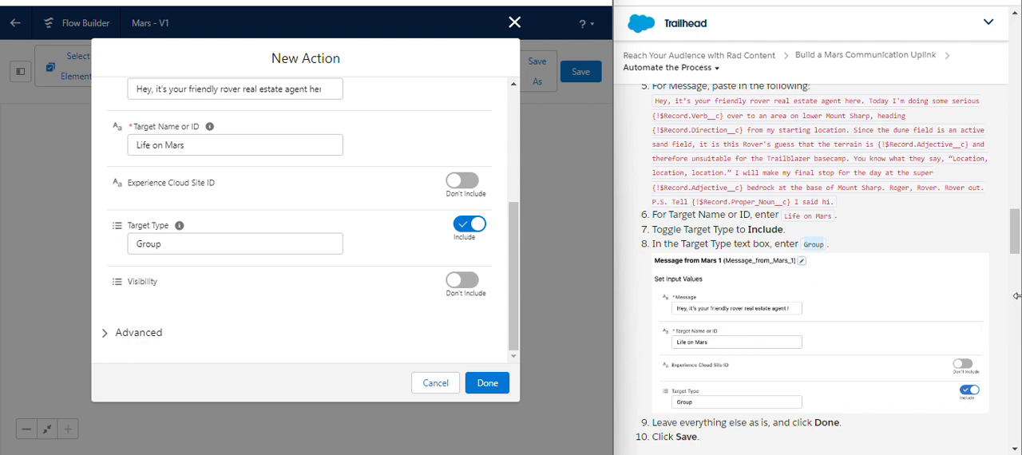
drag(1016, 240, 1017, 256)
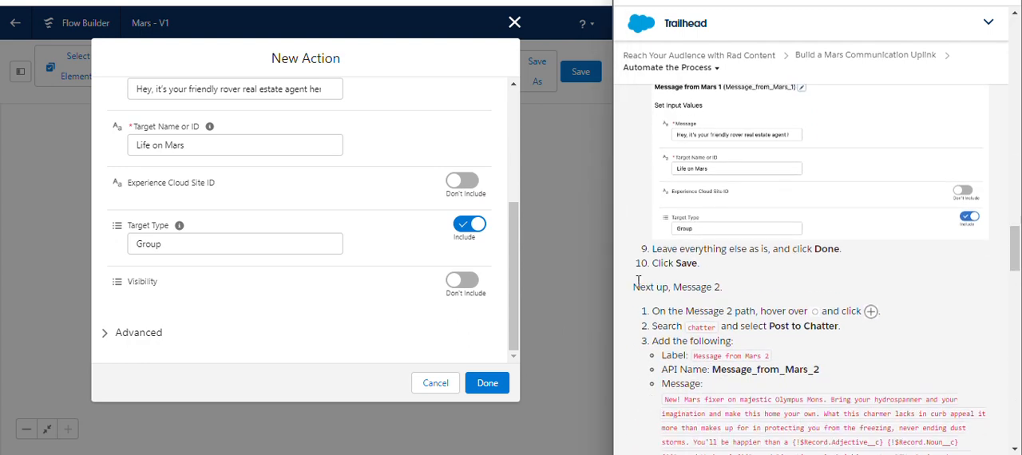
click(487, 383)
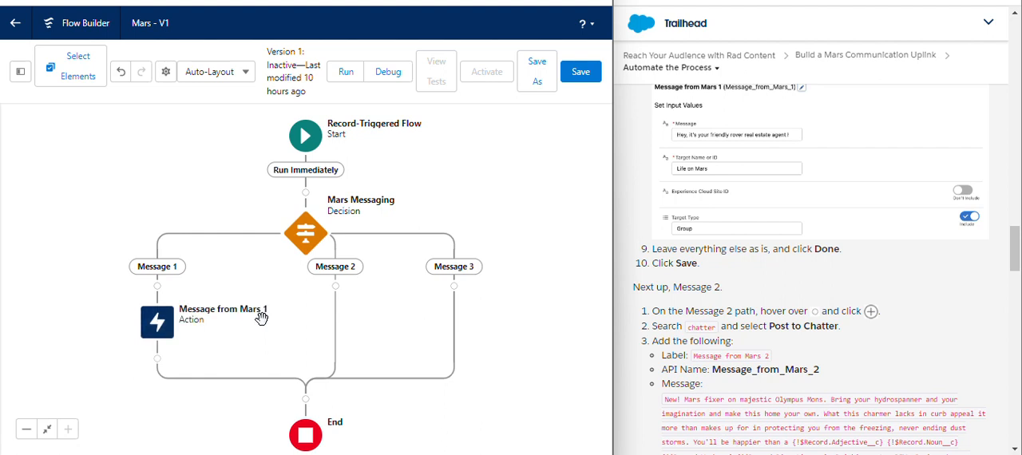
click(582, 73)
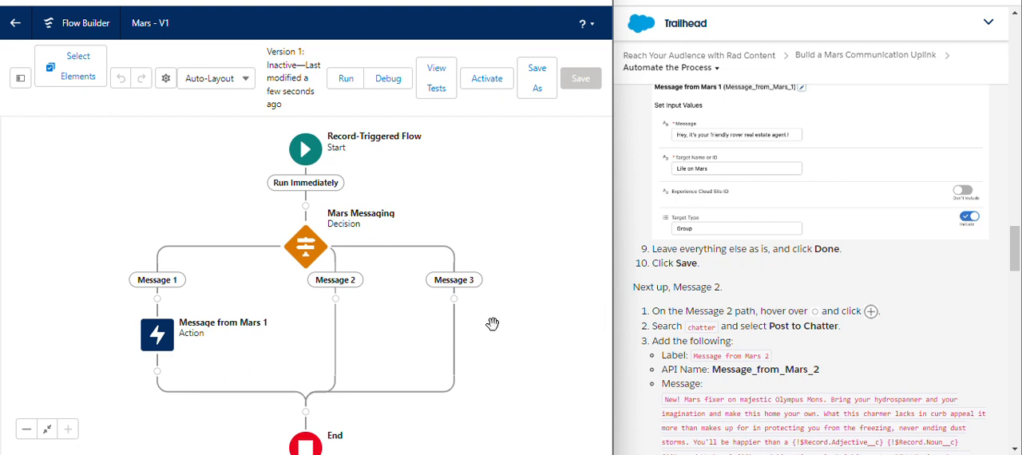
- Add a Post to Chatter action on the Message 2 path of the Mars Messaging decision
click(335, 300)
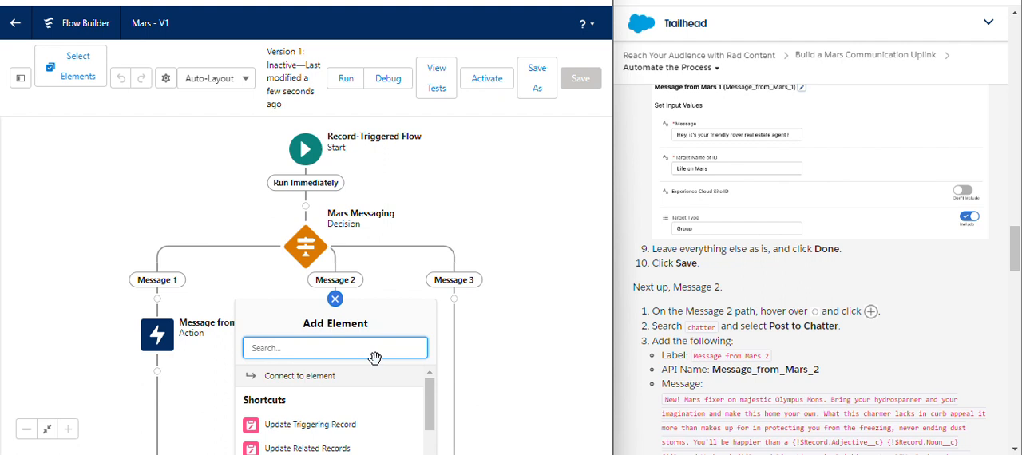
text(poo)
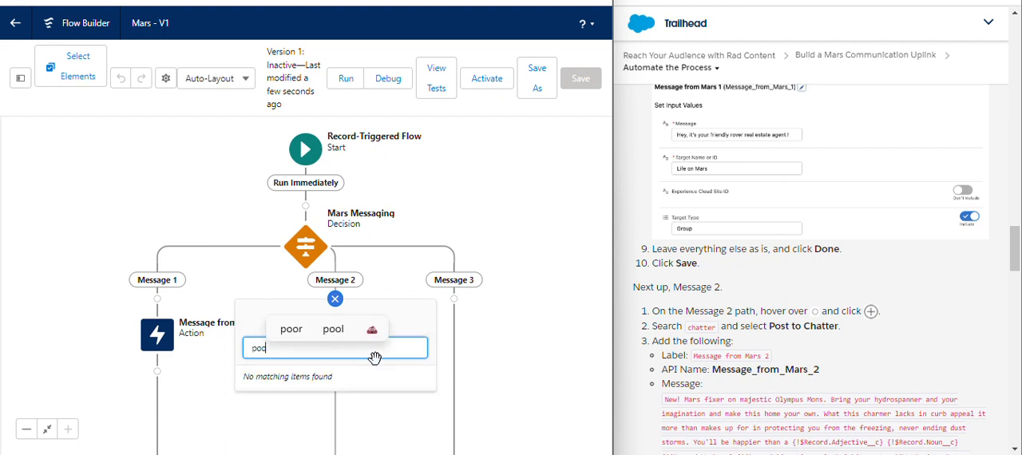
key(BackSpace)
text(st)
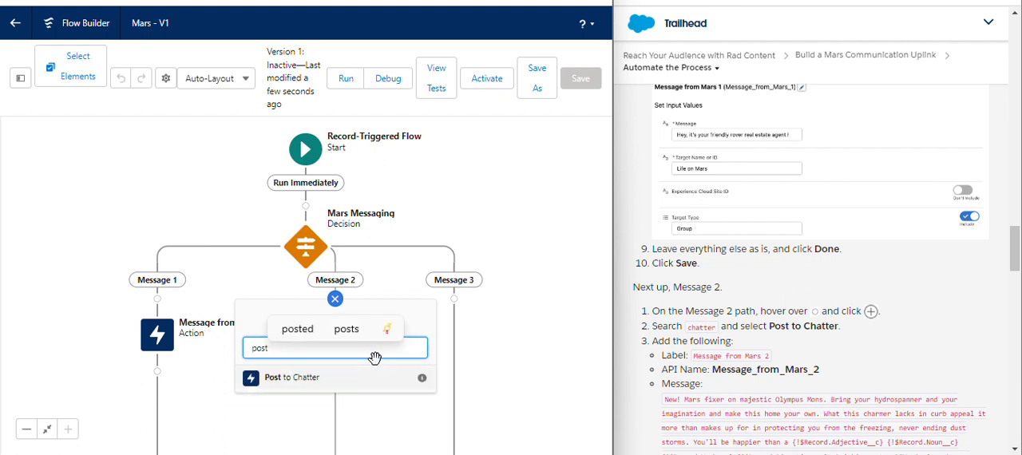
click(370, 384)
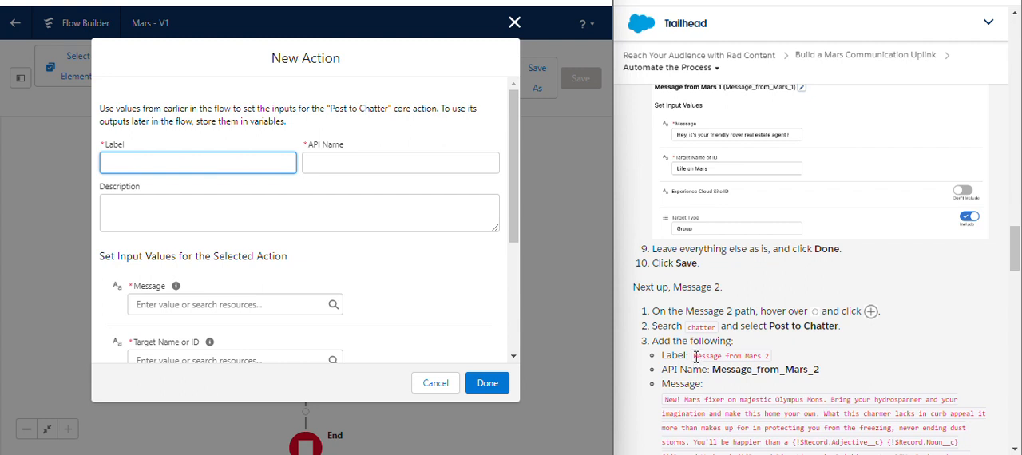
- Label the new Post to Chatter action Message from Mars 2, with the API name Message_from_Mars_2
drag(695, 357, 766, 356)
key(ctrl+c)
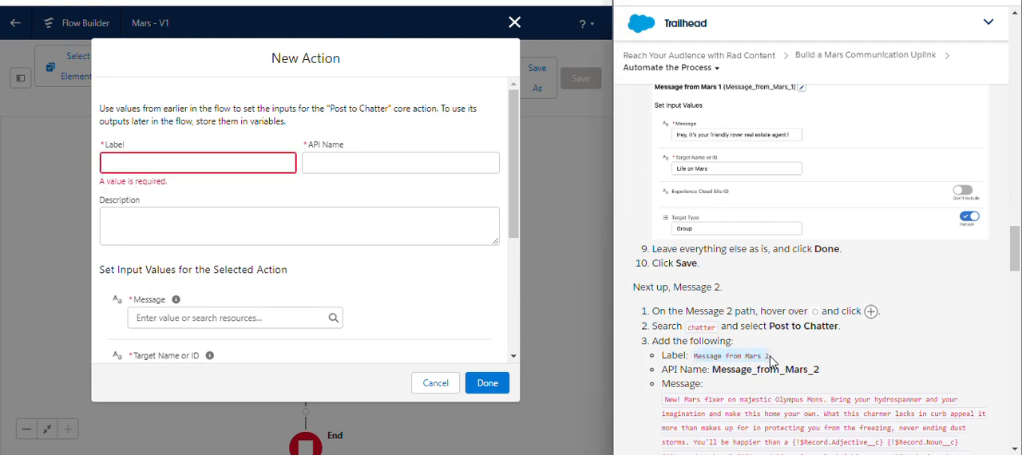
click(175, 163)
key(ctrl+v)
click(228, 188)
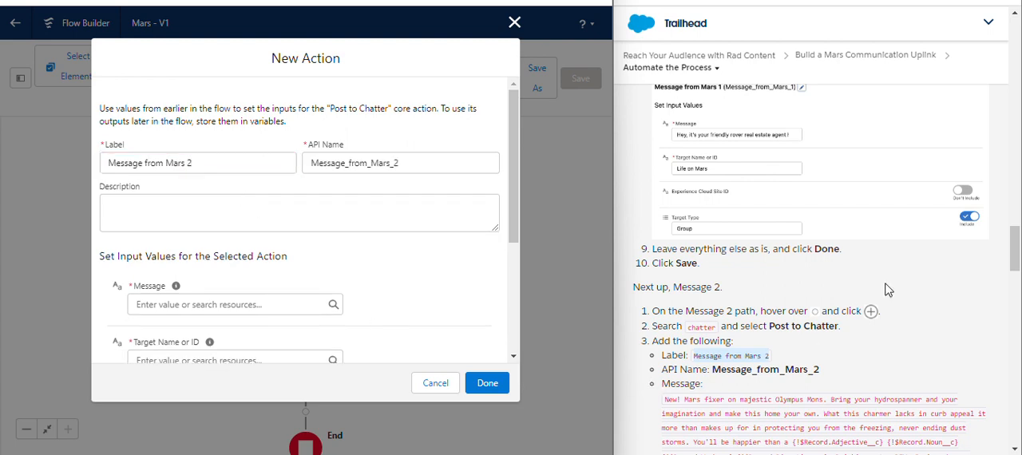
- Fill the action's Message with the full "New! Mars fixer on majestic Olympus Mons" text from the Trailhead instructions and copy the target name Life on Mars
drag(1016, 257, 1016, 278)
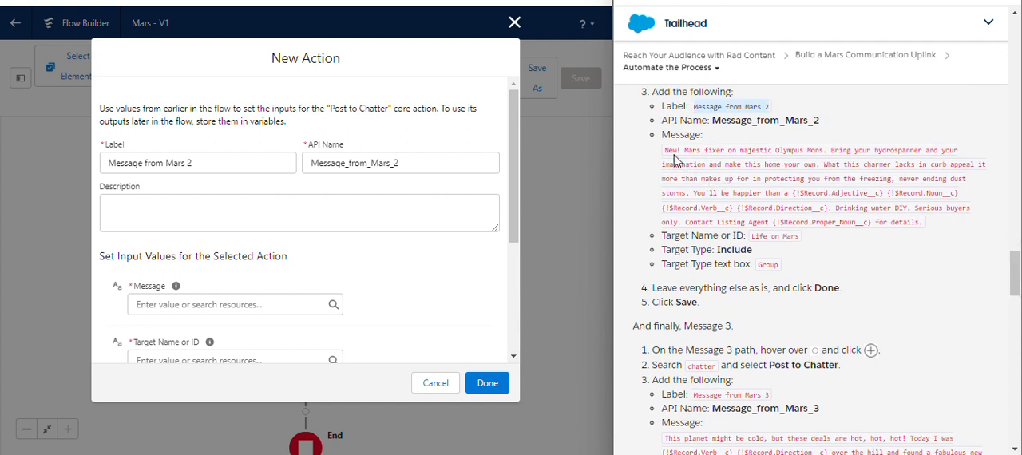
drag(664, 151, 924, 231)
key(ctrl+c)
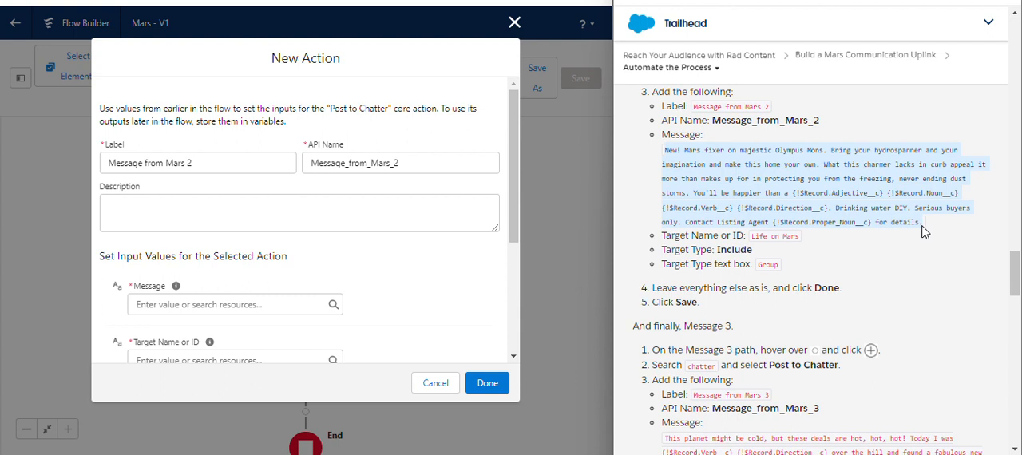
click(175, 304)
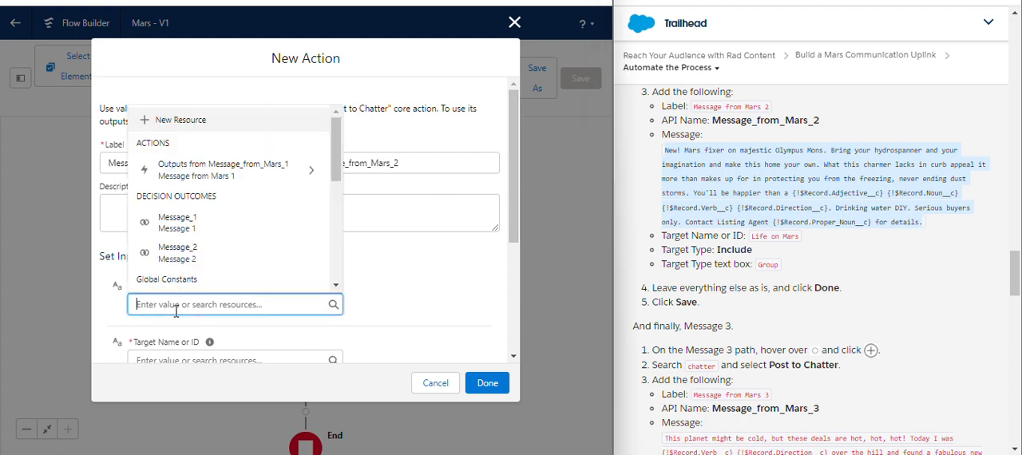
key(ctrl+v)
click(394, 279)
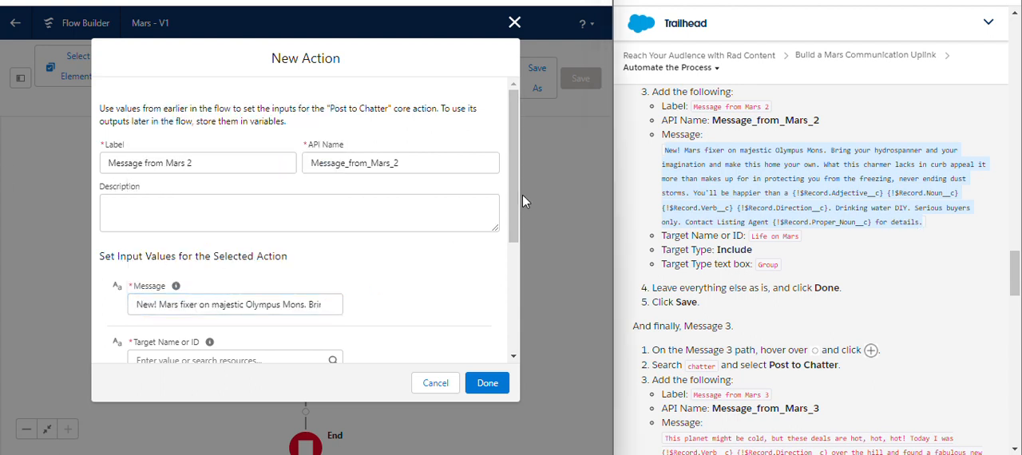
drag(510, 207, 521, 290)
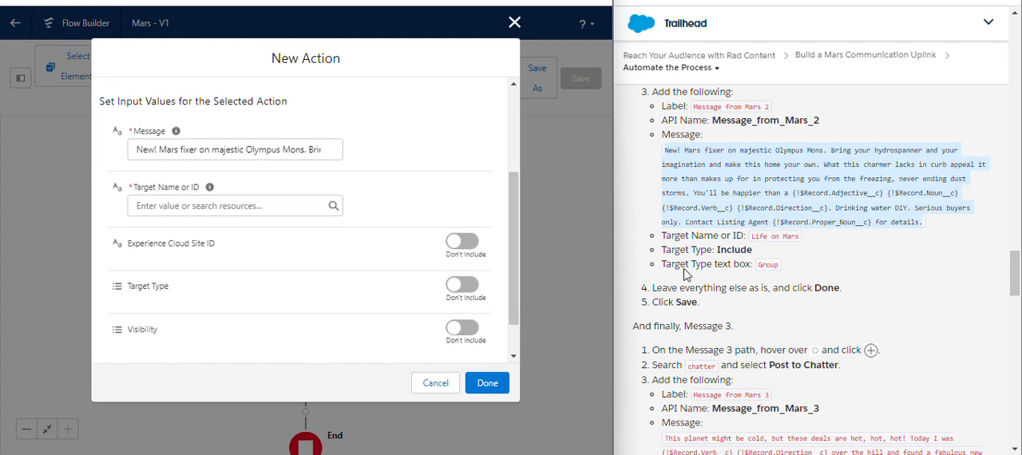
drag(751, 236, 787, 237)
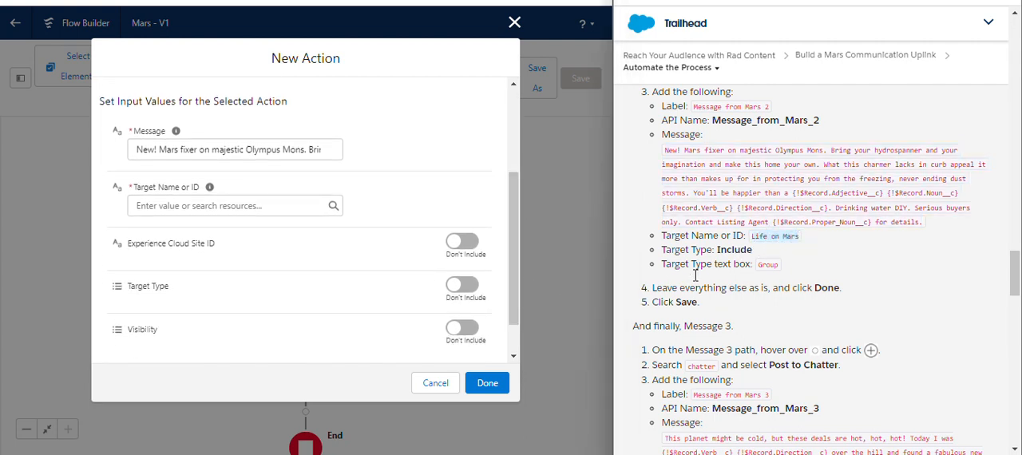
click(173, 143)
text(Life on Mars)
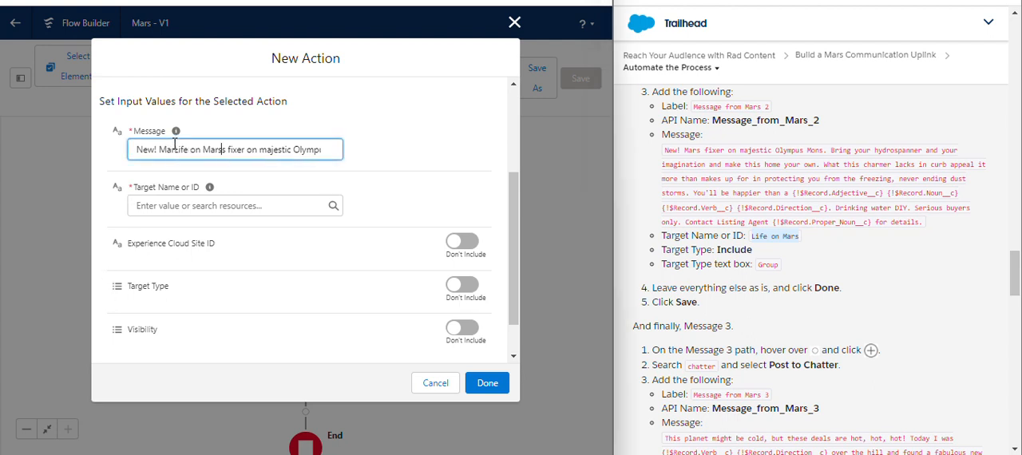
key(ctrl+z)
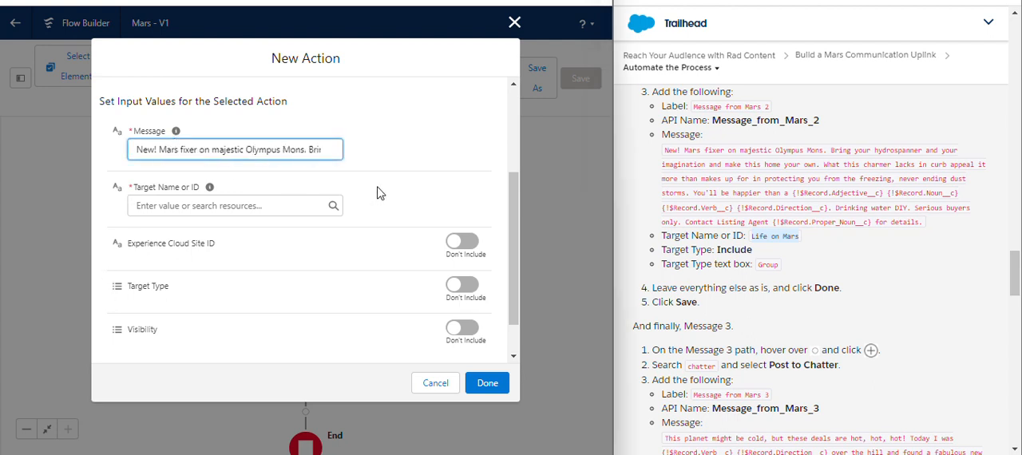
- Set the Message from Mars 2 action's Target Name or ID to Life on Mars
click(235, 206)
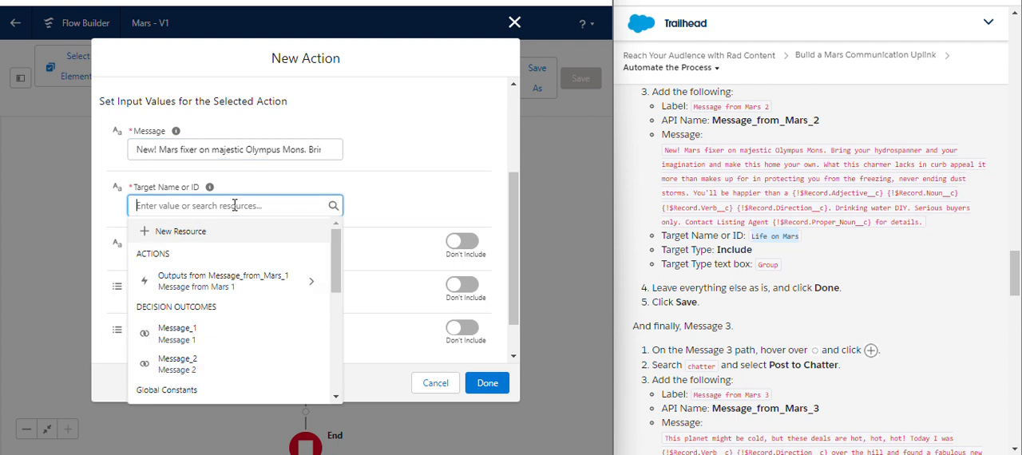
text(Life on Mars)
click(403, 200)
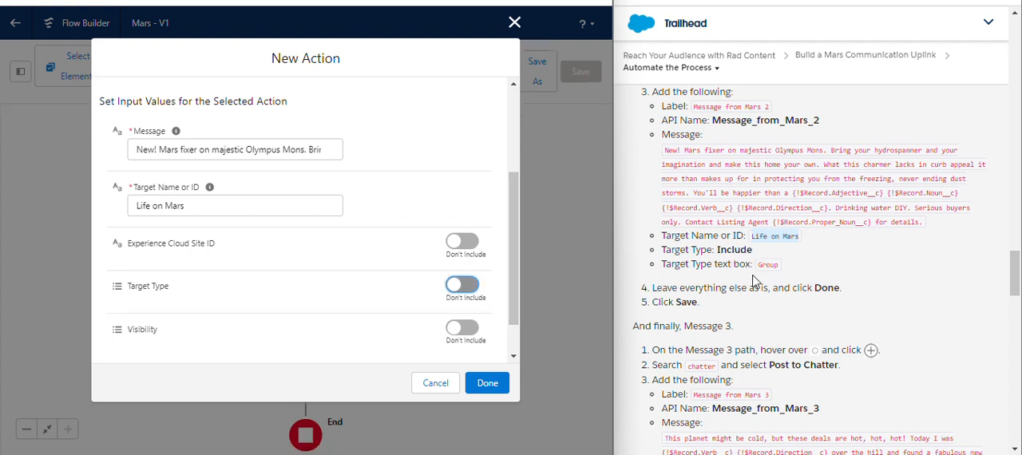
- Include Target Type in the Message from Mars 2 action's input values and set it to Group
drag(506, 272, 512, 297)
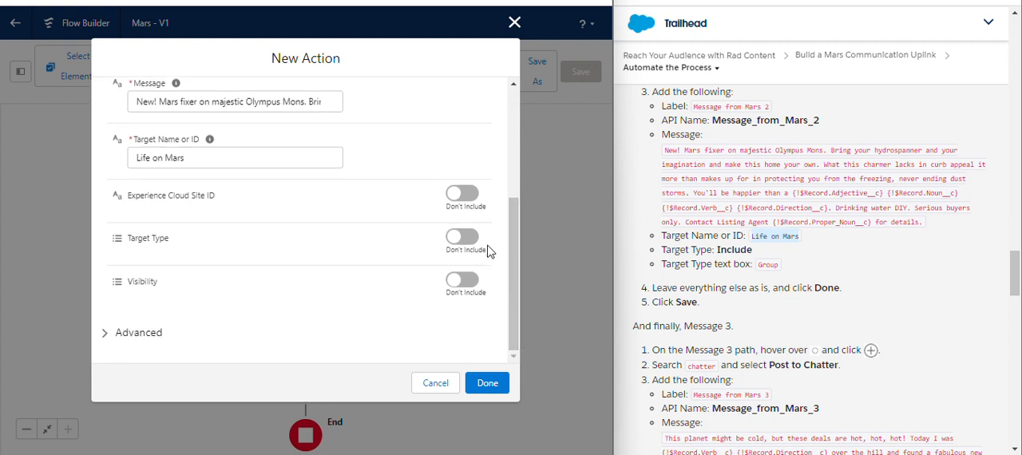
click(472, 242)
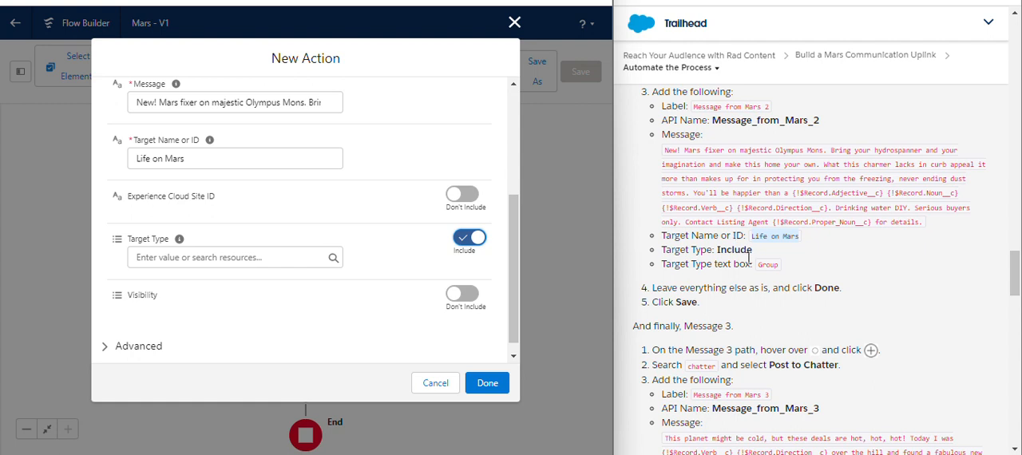
drag(759, 270, 781, 272)
key(ctrl+c)
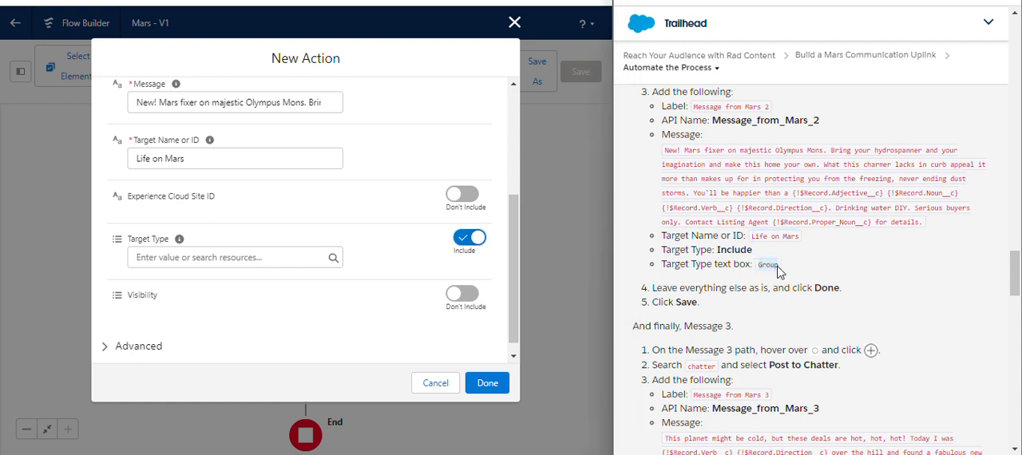
click(249, 257)
key(ctrl+v)
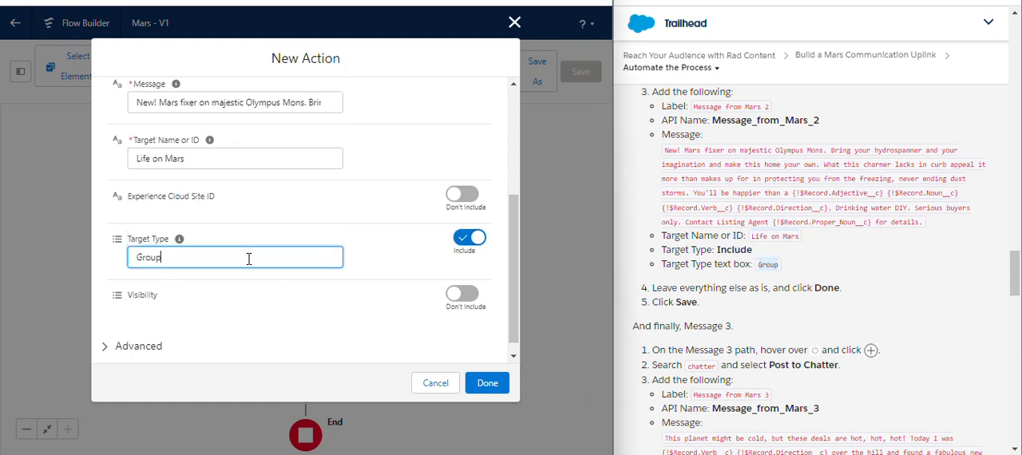
click(391, 261)
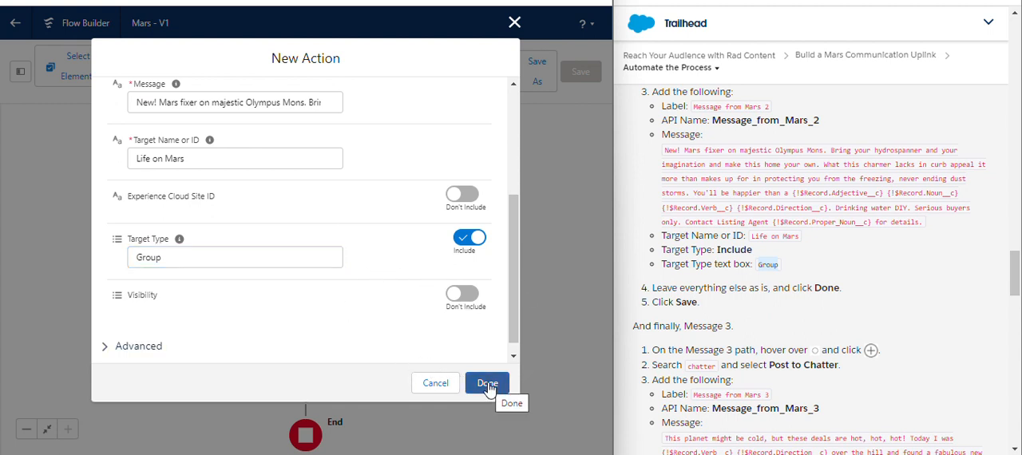
- Finish the Message from Mars 2 action and save the Mars flow
mouse_move(510, 306)
mouse_down()
mouse_move(508, 199)
mouse_move(513, 310)
mouse_up()
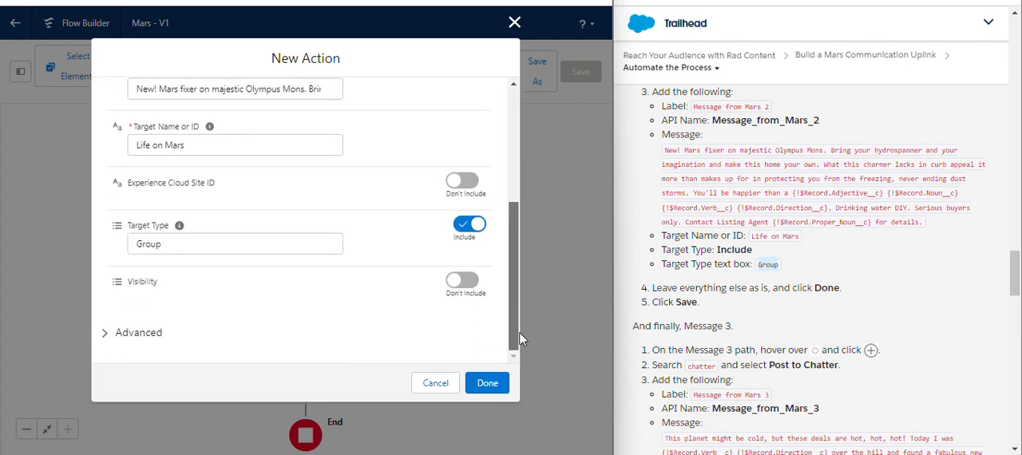
click(484, 382)
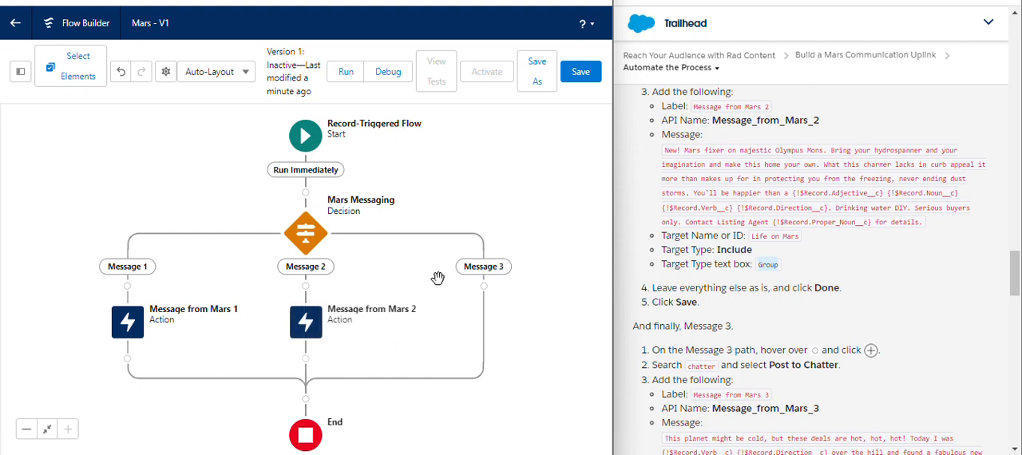
click(581, 71)
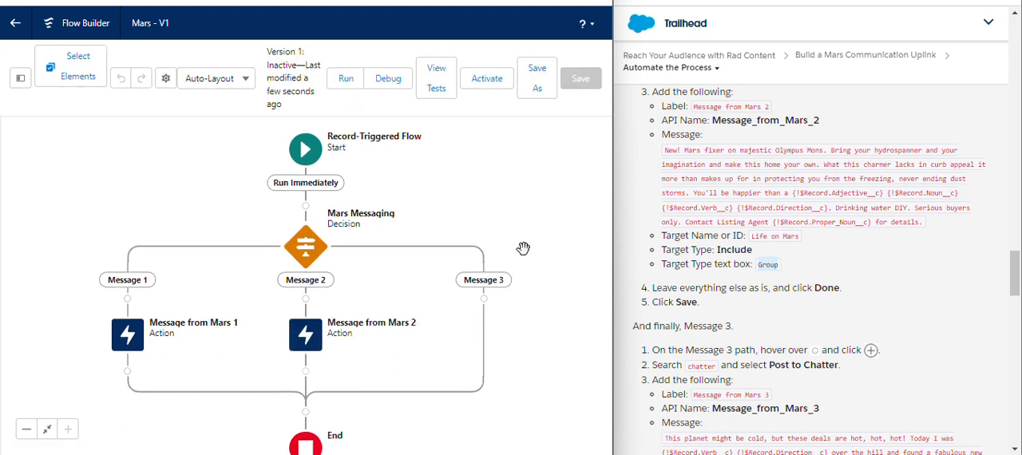
- Add a Post to Chatter action on the Message 3 path of the Mars Messaging decision
click(484, 299)
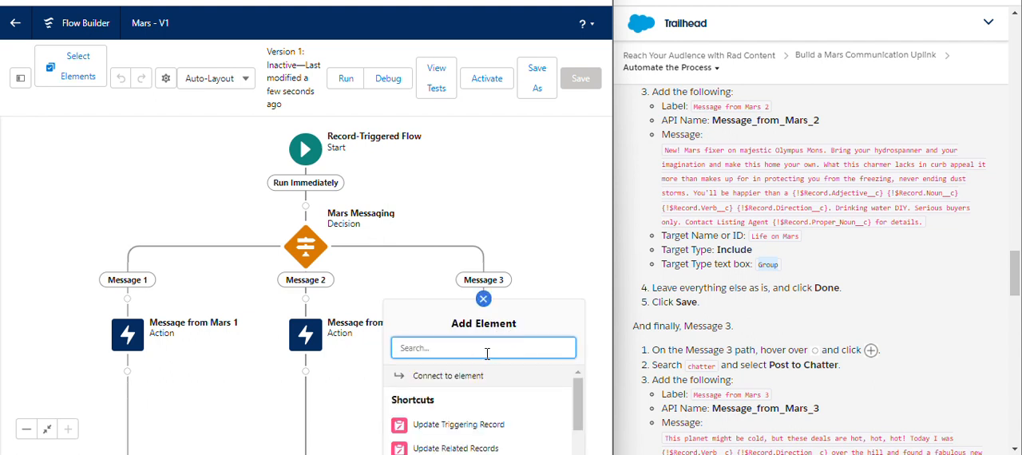
text(pos)
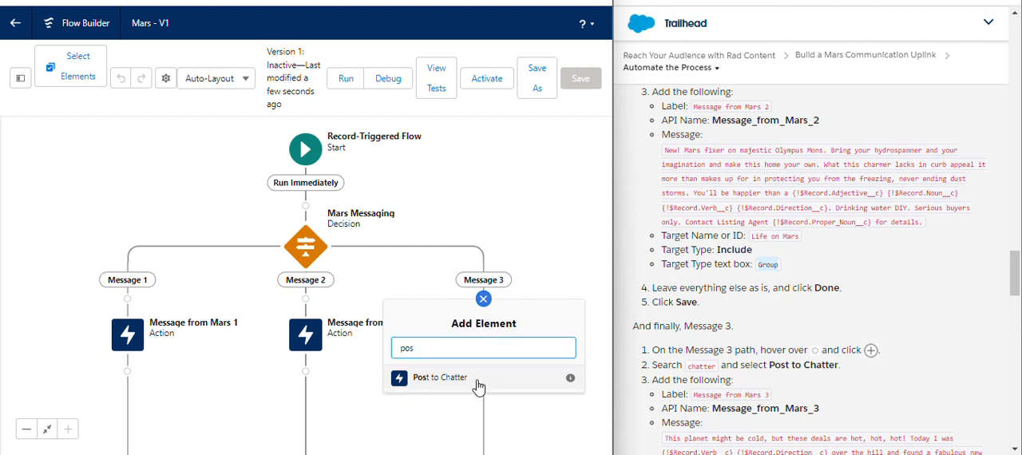
click(479, 380)
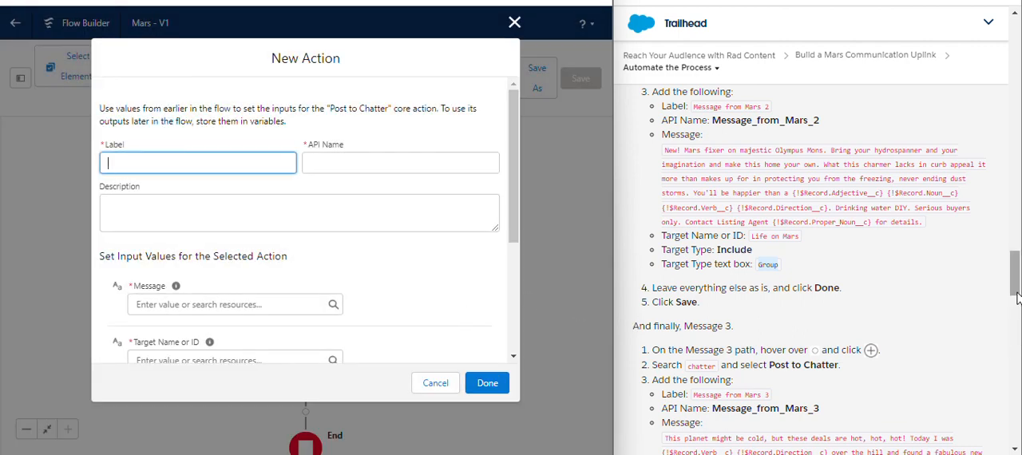
- Label the new Post to Chatter action Message from Mars 3, with the API name Message_from_Mars_3
drag(1015, 279, 1016, 303)
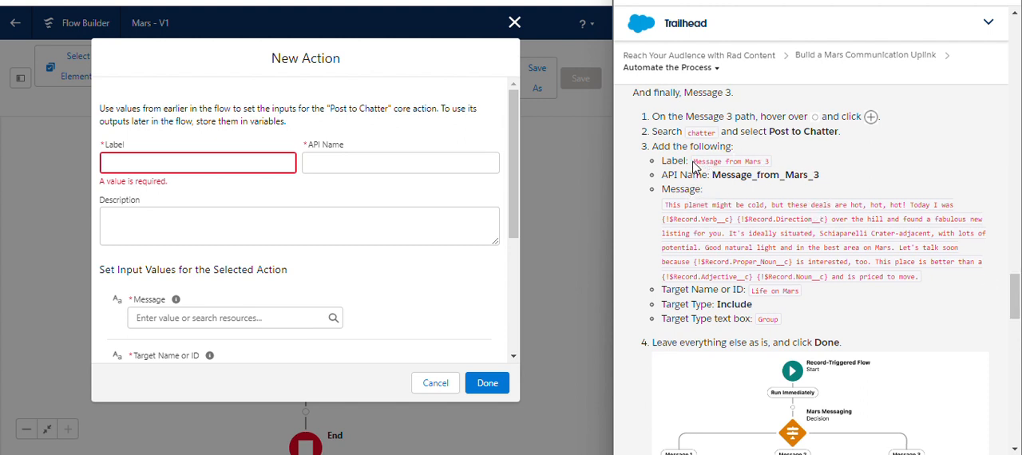
drag(693, 162, 770, 168)
key(ctrl+c)
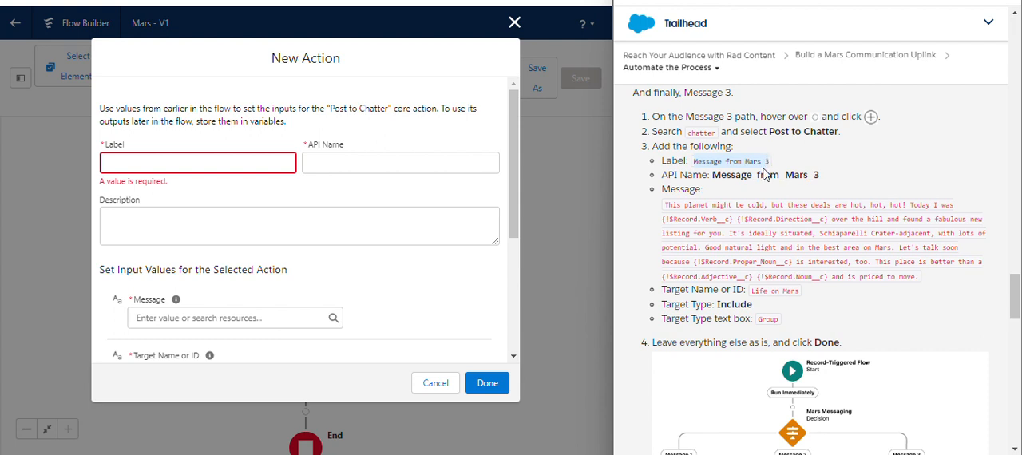
click(215, 163)
key(ctrl+v)
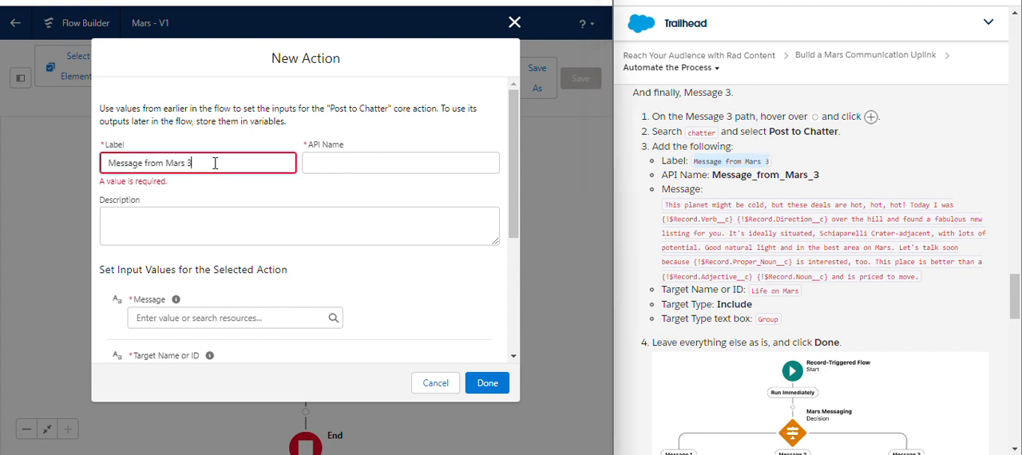
click(307, 201)
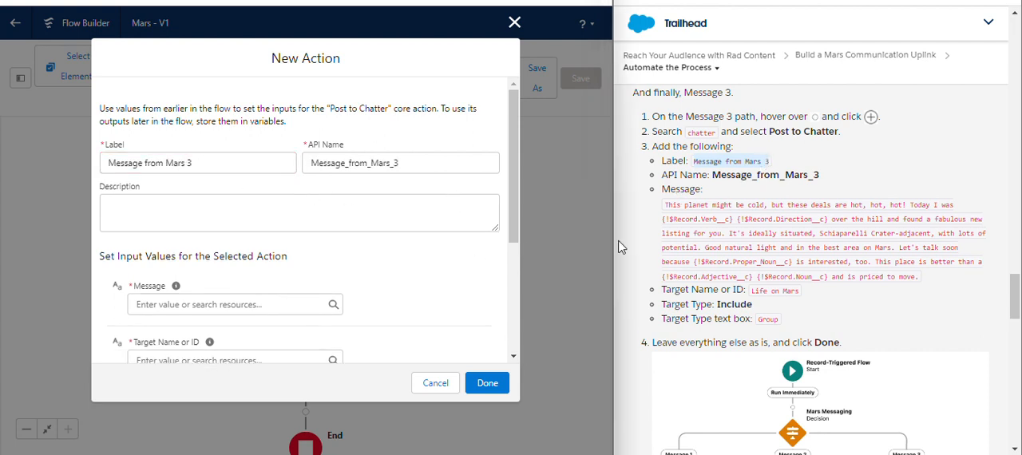
- Copy the full "This planet might be cold, but these deals are hot, hot, hot!" text from the Trailhead instructions into the action's Message value
drag(666, 208, 924, 277)
key(ctrl+c)
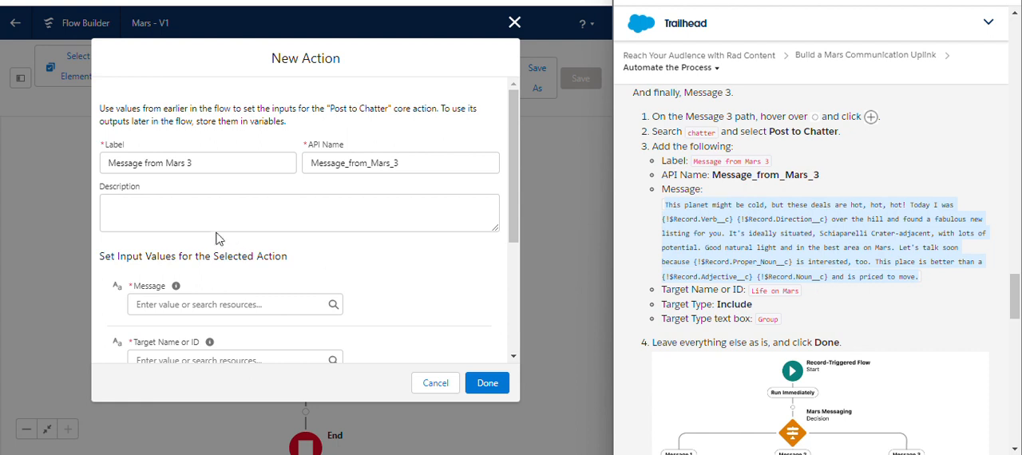
click(206, 300)
key(ctrl+v)
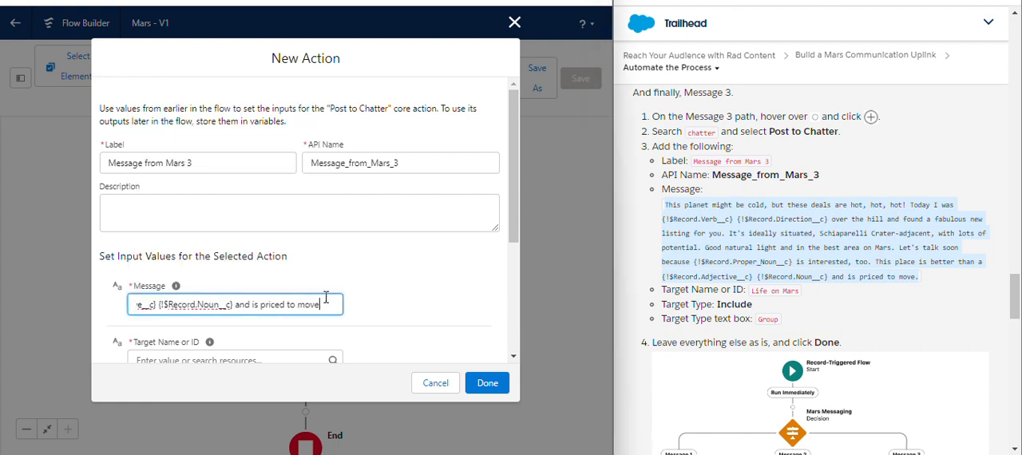
click(372, 297)
- Copy "Life on Mars" from the Trailhead instructions into the Message from Mars 3 action's Target Name or ID
drag(514, 229, 513, 313)
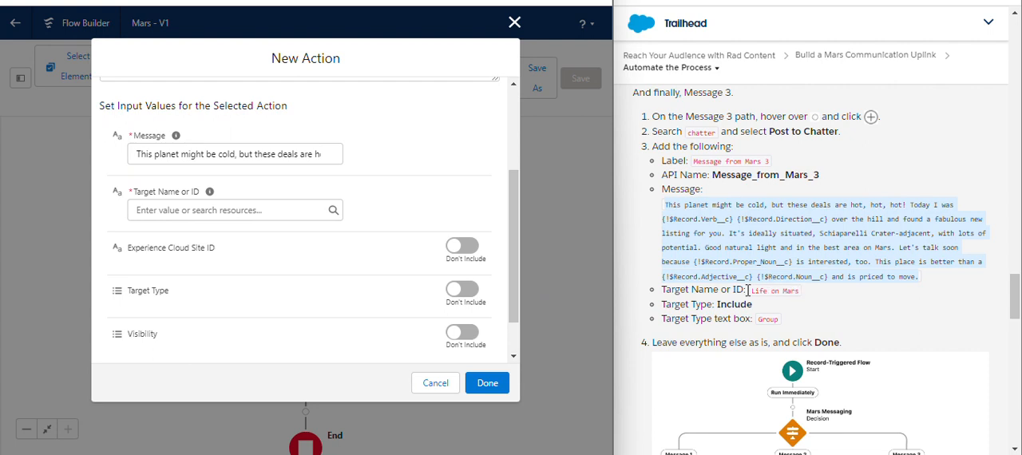
drag(748, 290, 799, 293)
key(ctrl+c)
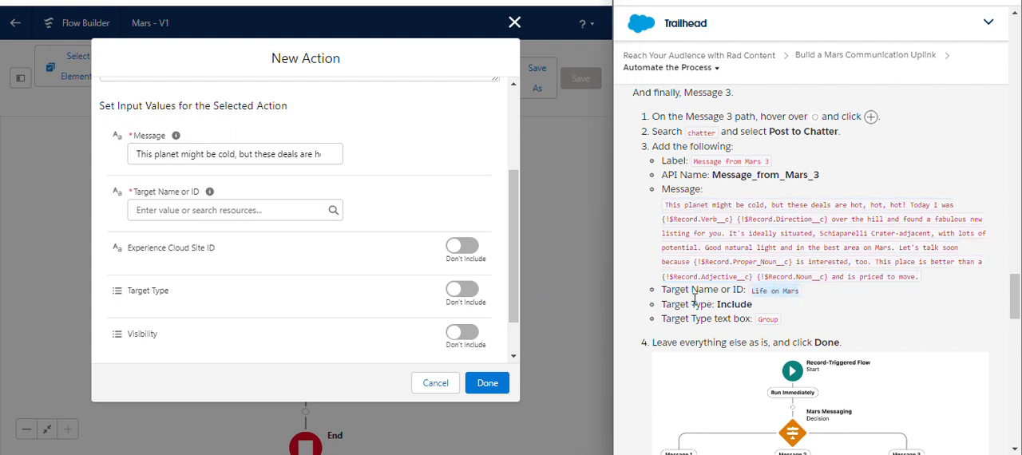
click(224, 154)
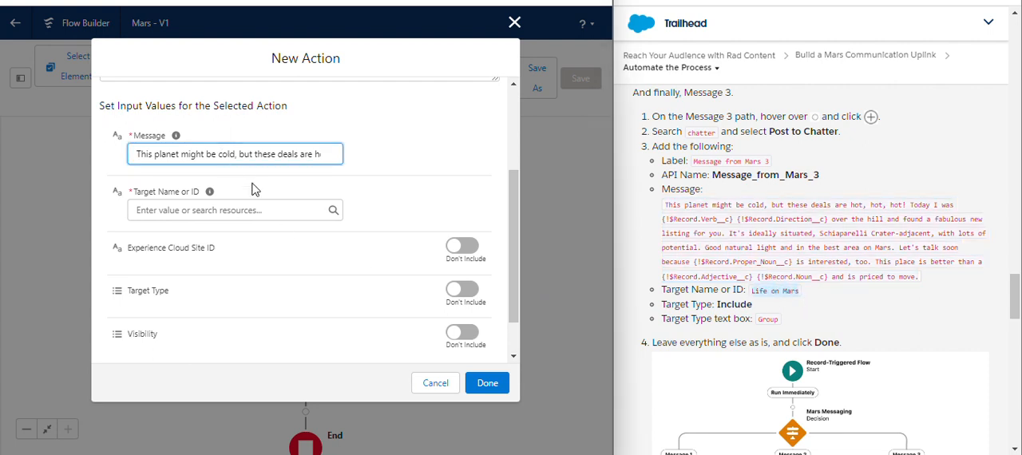
click(251, 210)
key(ctrl+v)
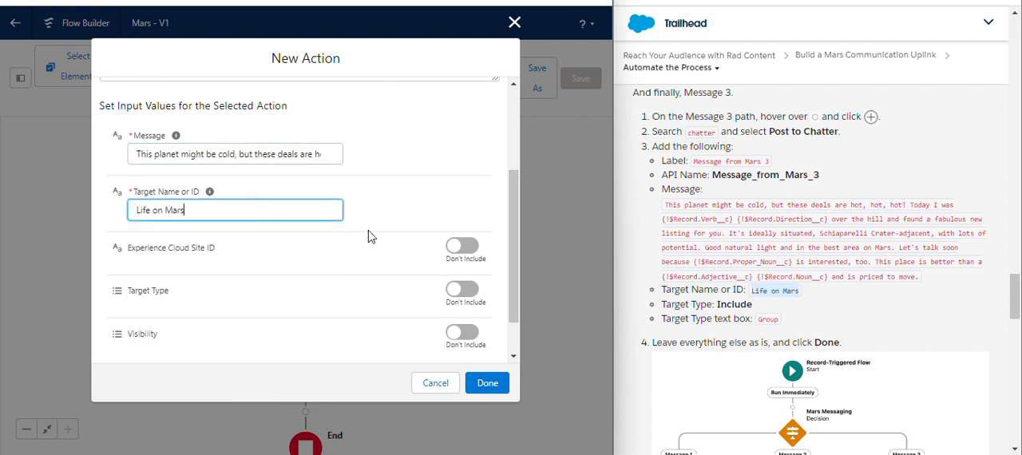
click(387, 211)
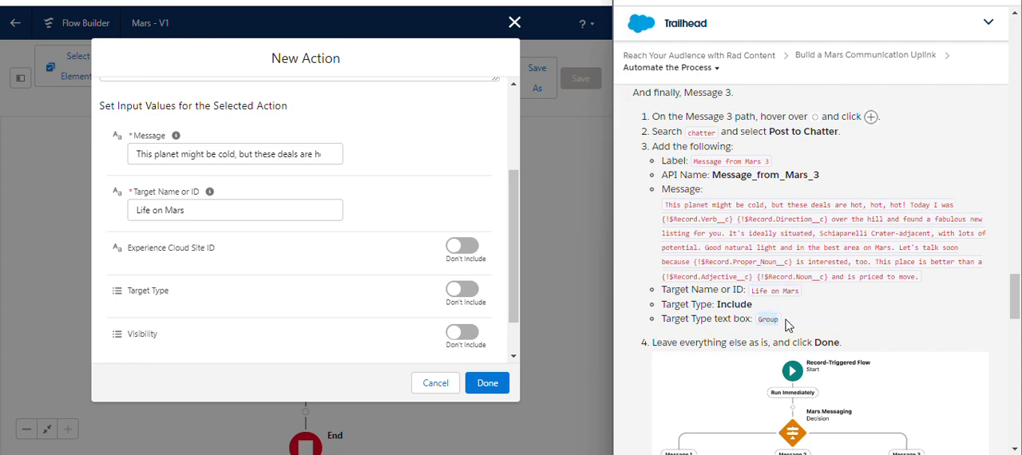
- Include the Target Type input with the value Group and finish the Message from Mars 3 action
scroll(823, 313, up, 3)
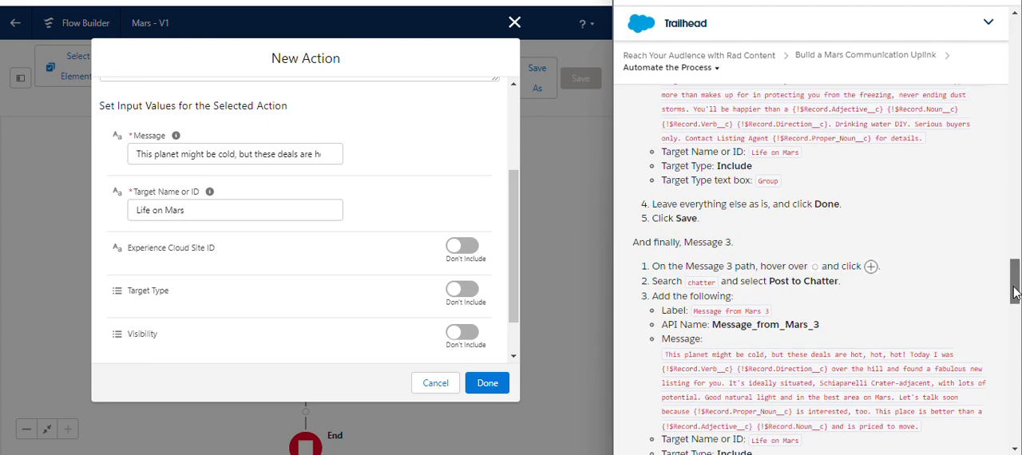
drag(1014, 294, 1019, 318)
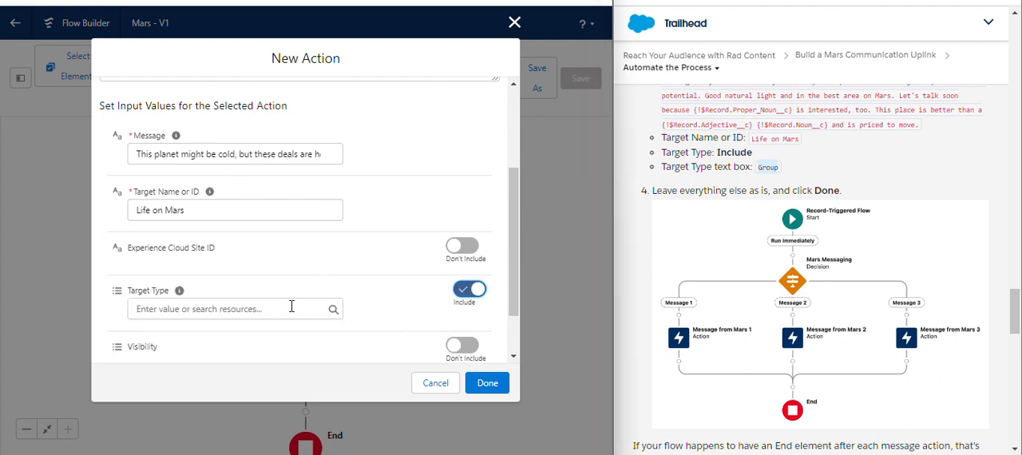
click(291, 307)
text(Group)
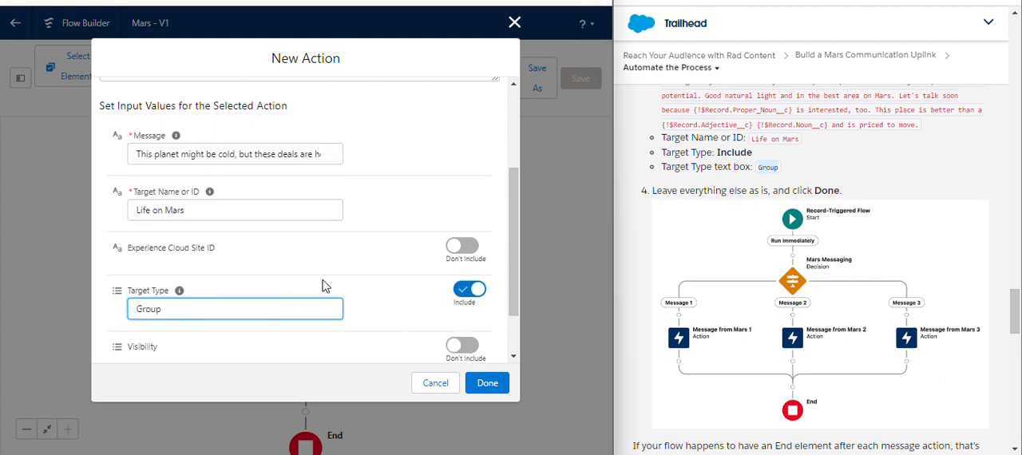
click(325, 288)
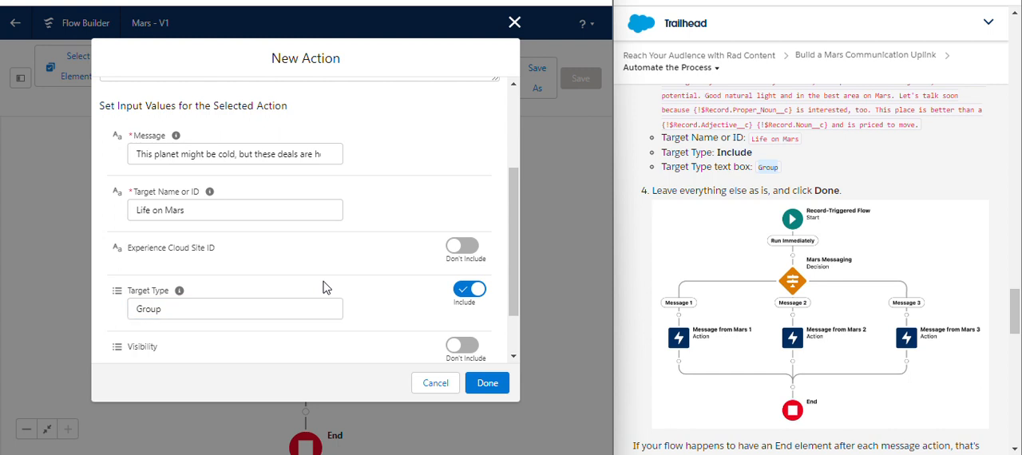
click(487, 385)
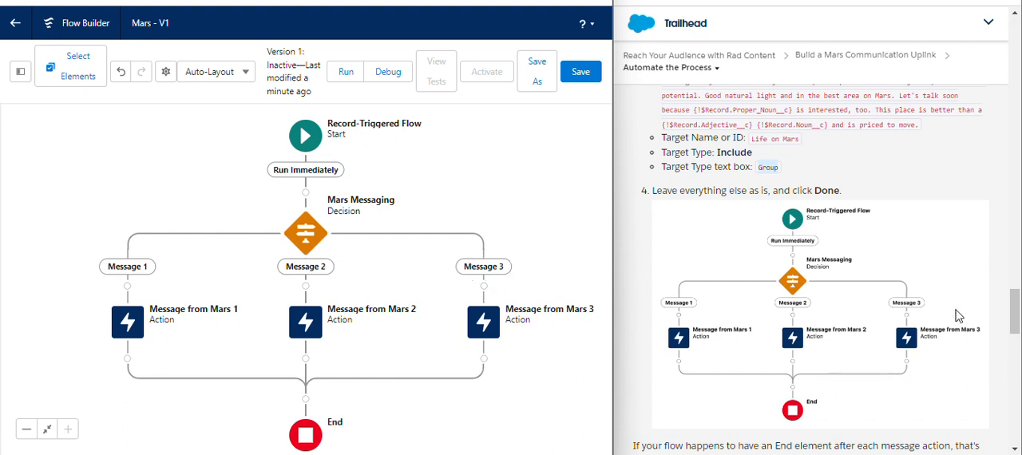
- Try the optional Connect to element command directly after the Message from Mars 1 action, following the Trailhead branch-merging instructions
drag(1013, 317, 1014, 342)
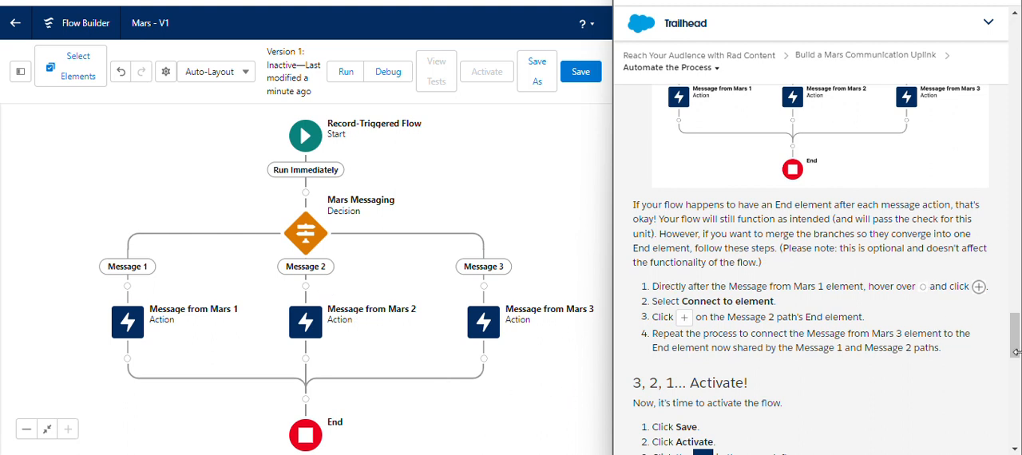
mouse_move(1016, 351)
mouse_down()
mouse_move(1016, 327)
mouse_move(1016, 357)
mouse_move(1016, 343)
mouse_up()
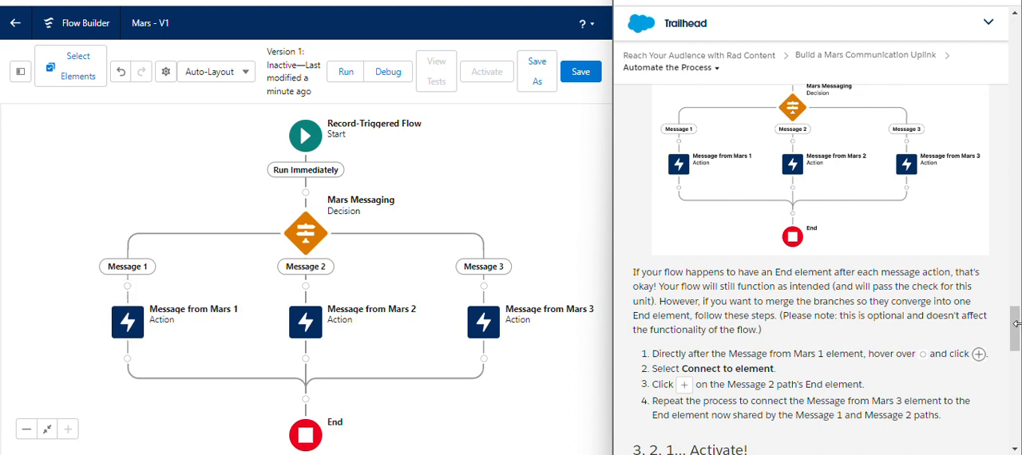
drag(1015, 323, 1015, 347)
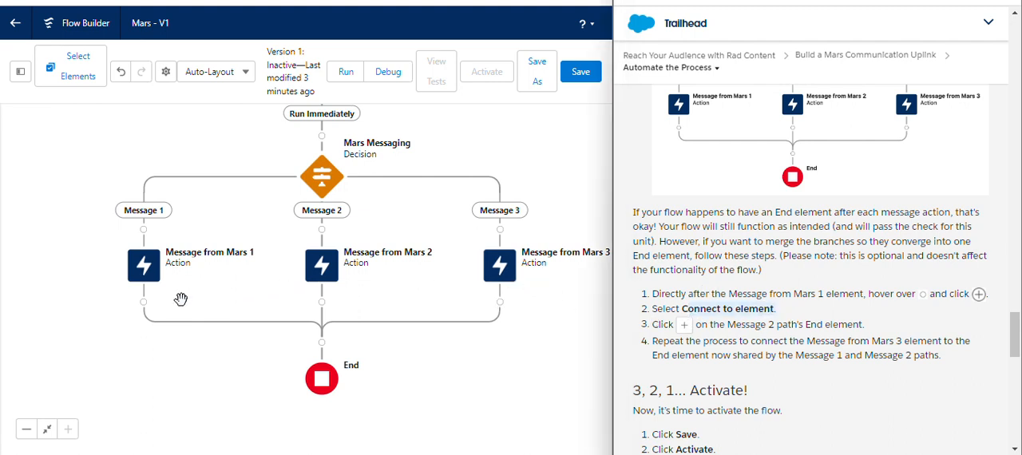
click(144, 302)
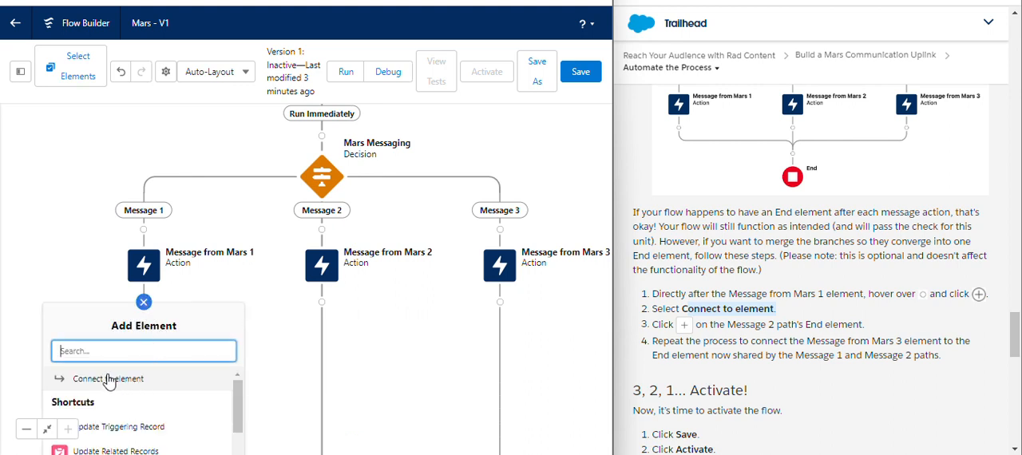
scroll(105, 383, down, 5)
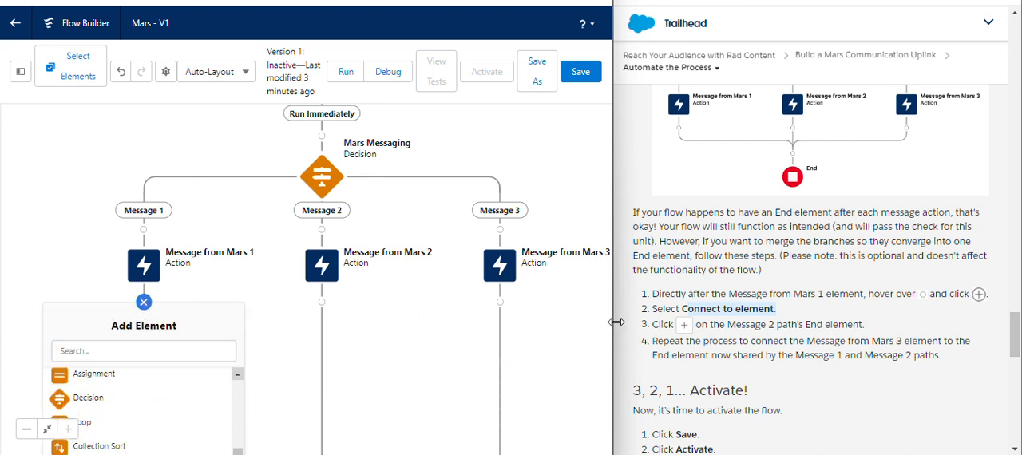
drag(216, 317, 242, 182)
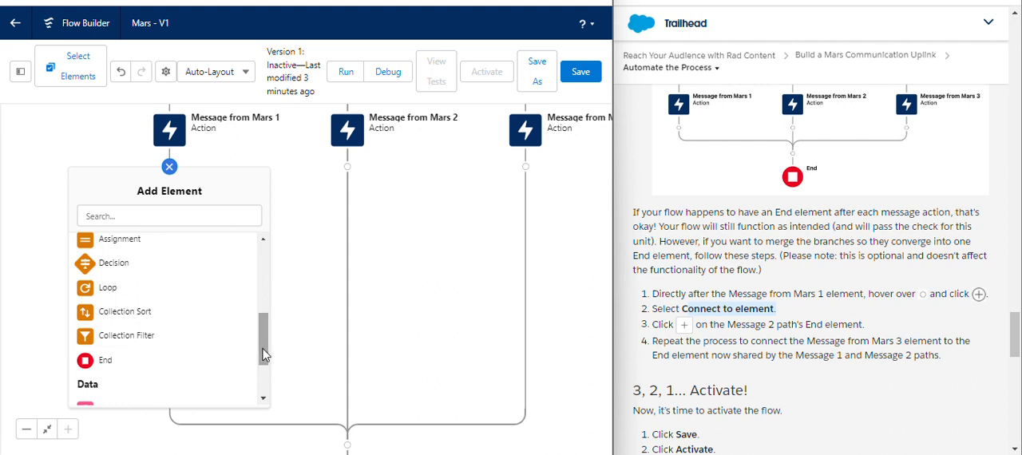
drag(265, 355, 271, 267)
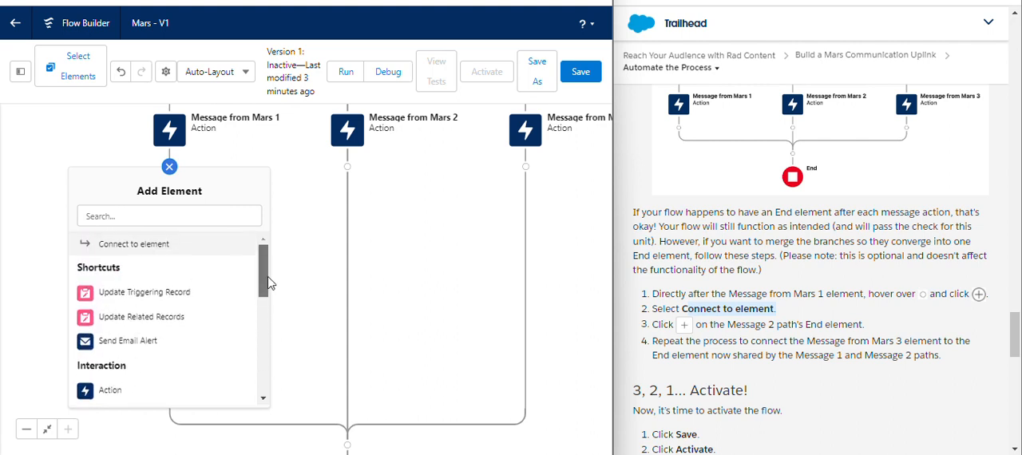
click(164, 244)
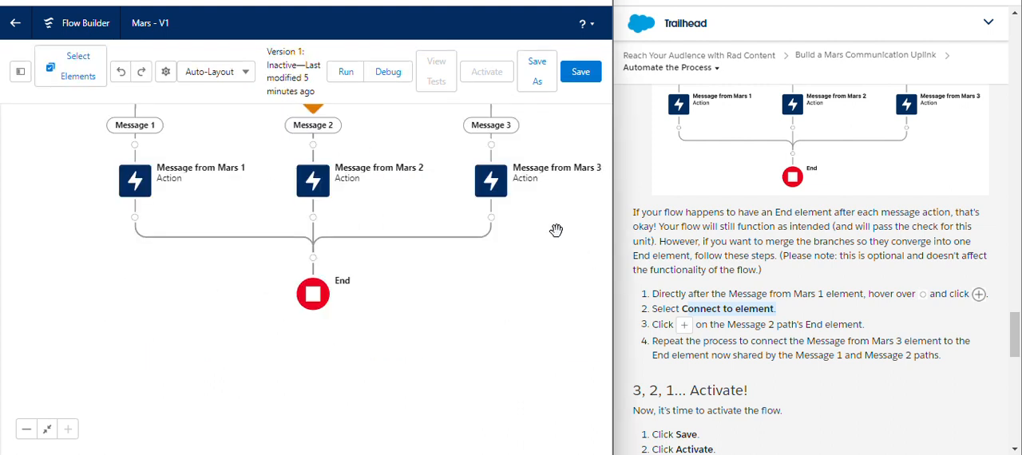
- Save the completed Mars flow and activate it
drag(557, 383, 520, 413)
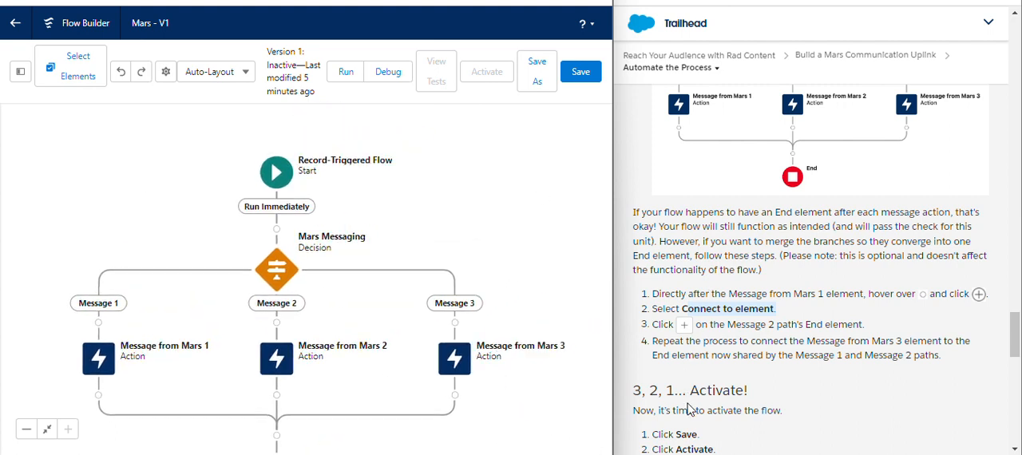
click(581, 71)
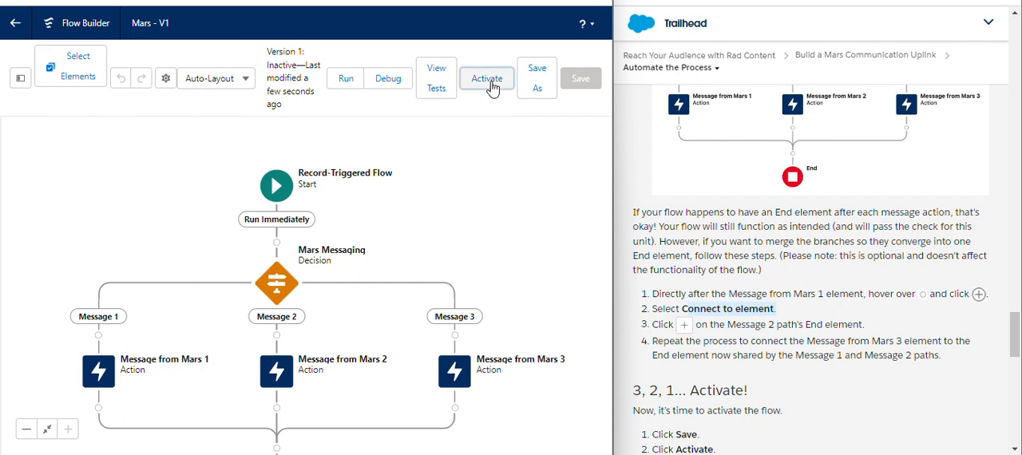
click(489, 76)
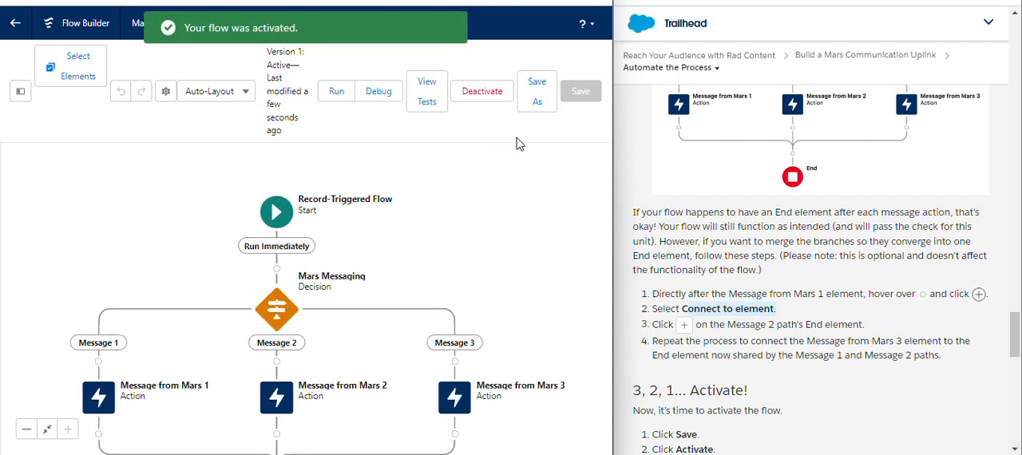
- Submit the Automate the Process unit in Trailhead for verification to earn 100 points
scroll(729, 165, down, 1)
scroll(816, 206, up, 2)
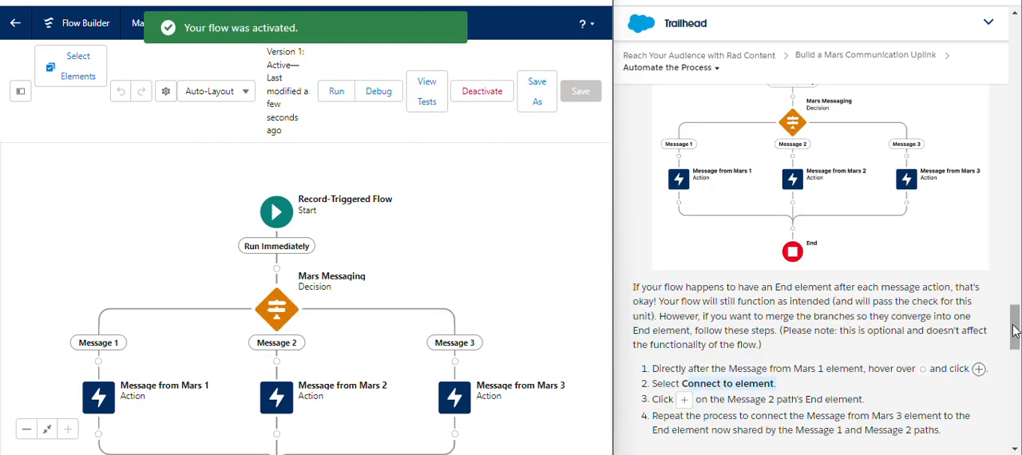
scroll(1013, 313, up, 4)
drag(1016, 307, 1017, 367)
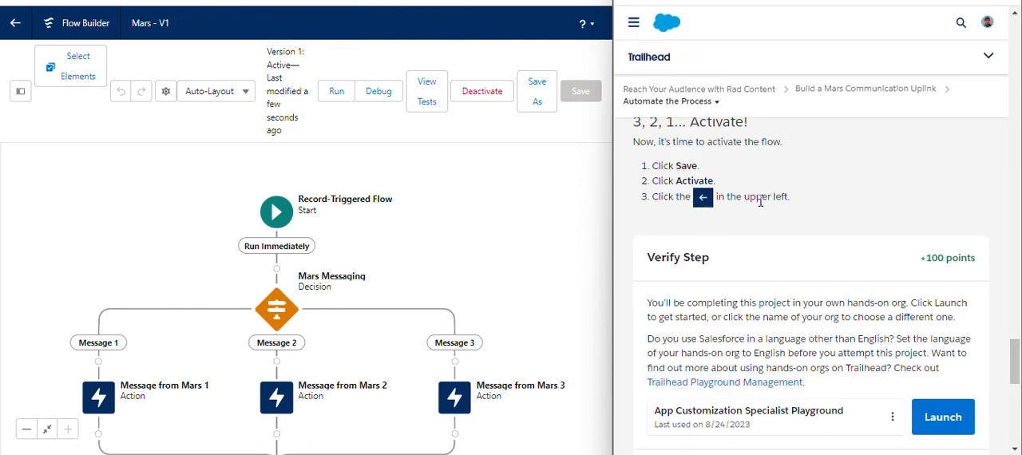
scroll(1010, 356, down, 3)
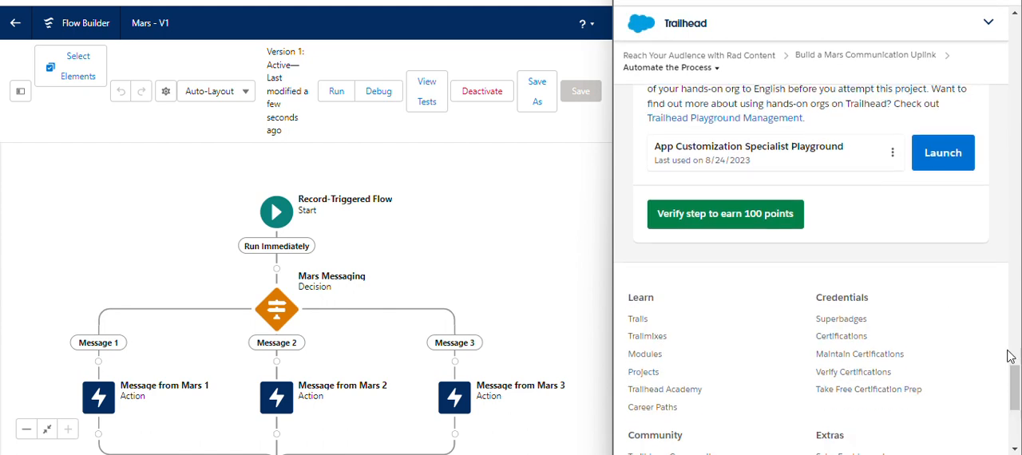
click(762, 214)
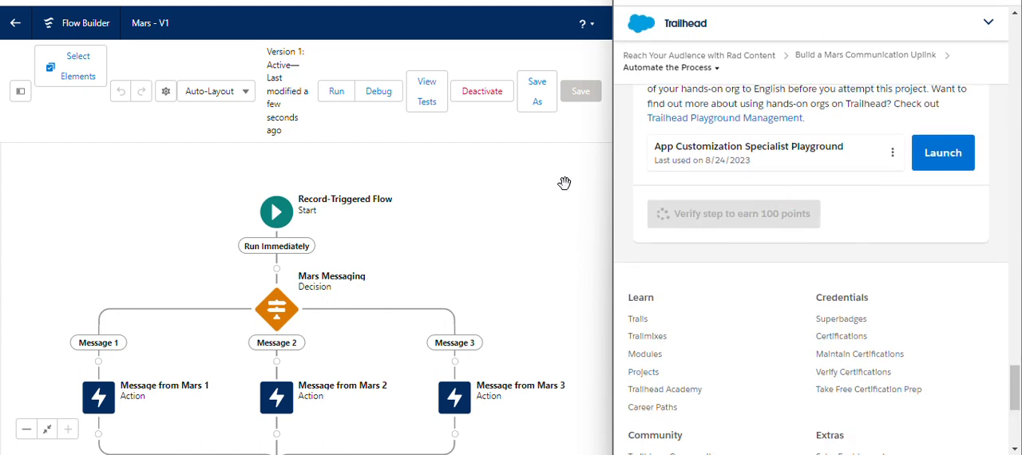